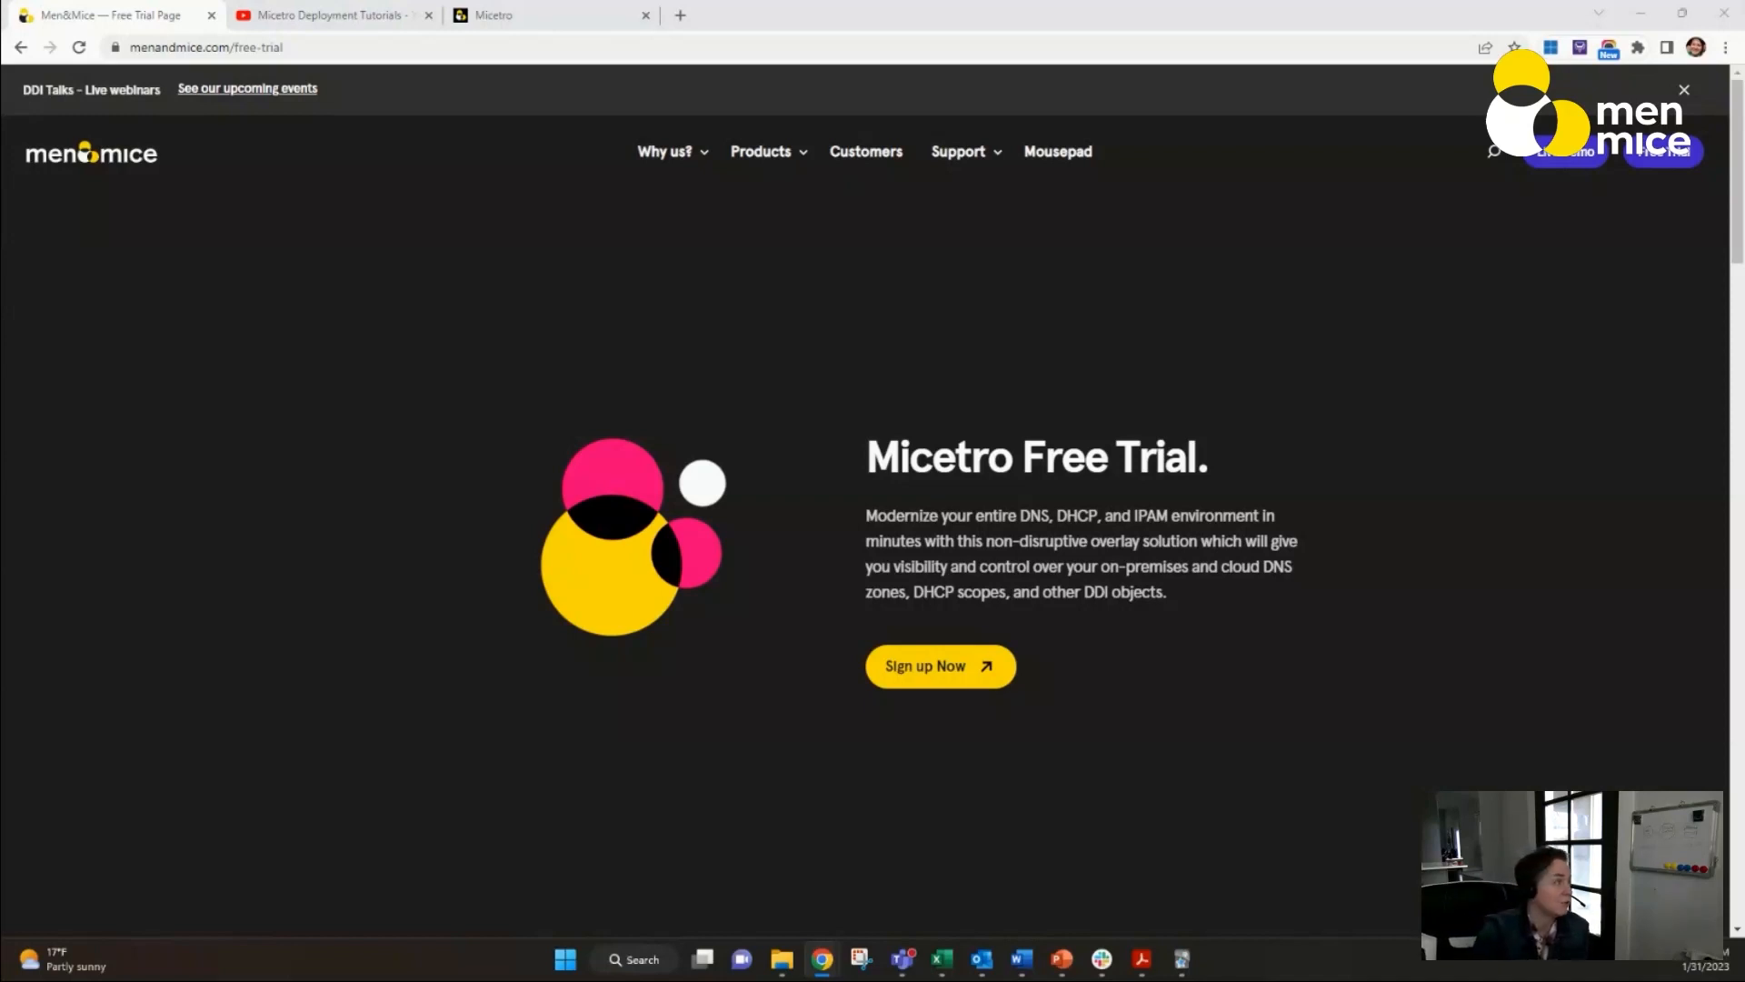
Switch to the Micetro web application and open the list of Active Directory sites in IPAM.
left_click(298, 16)
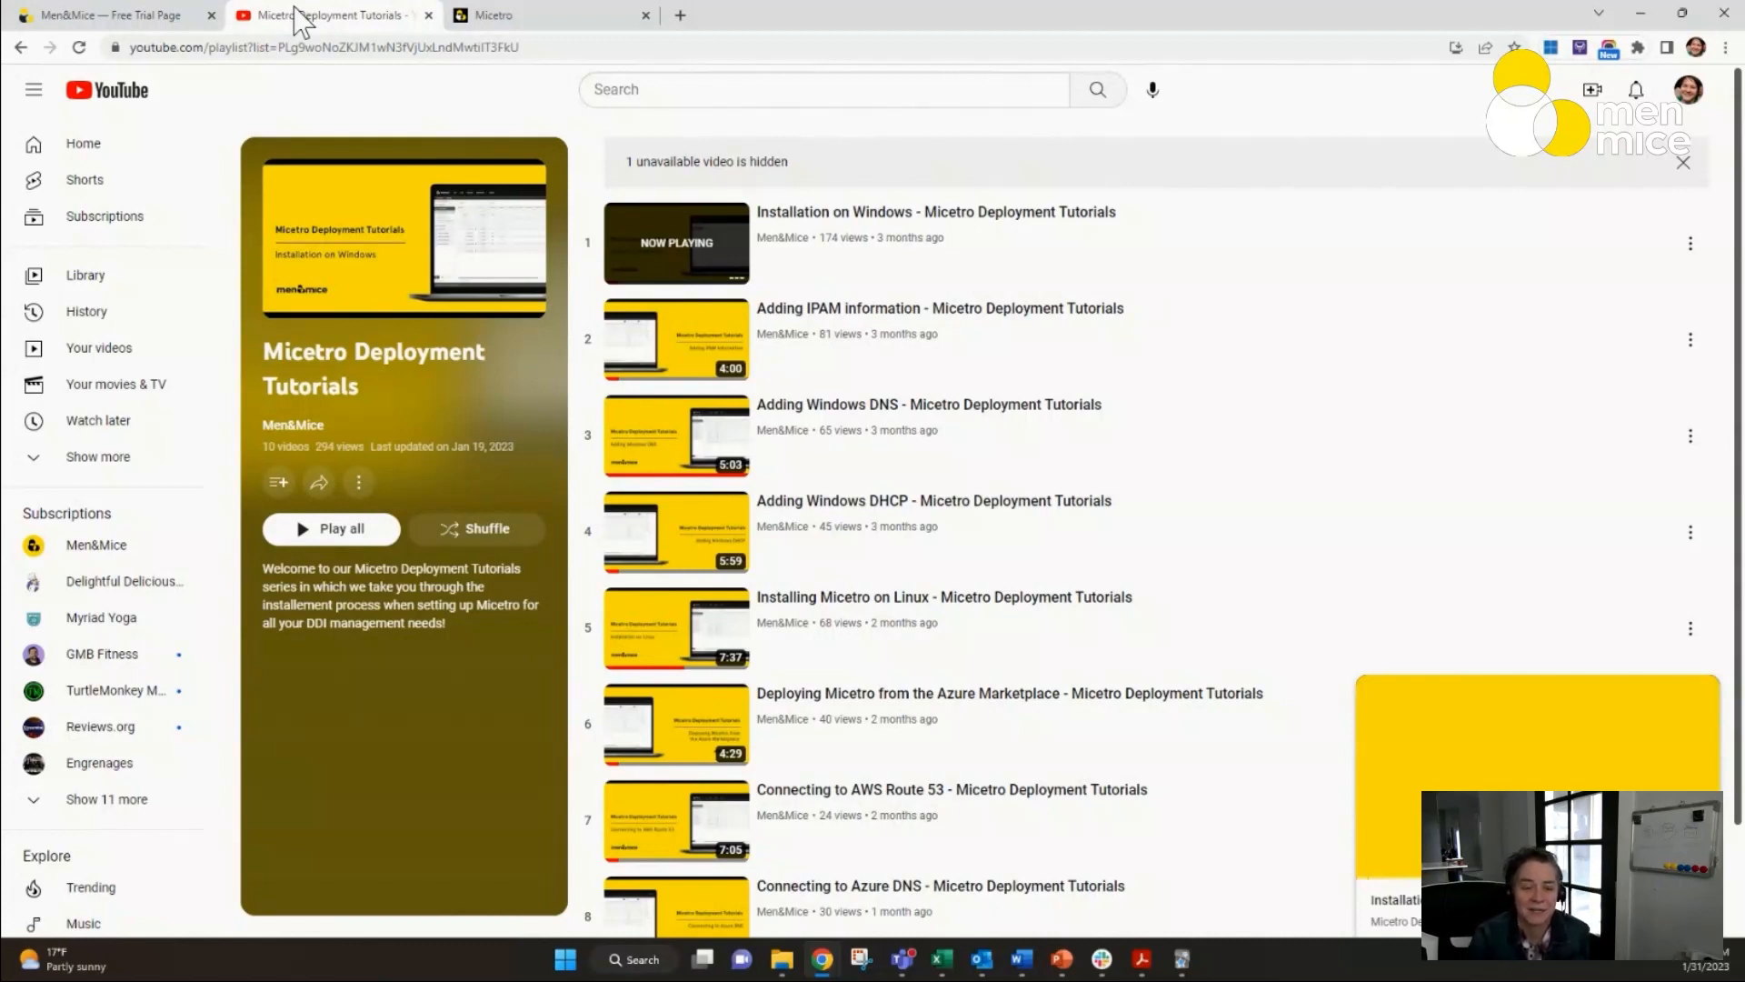
left_click(542, 15)
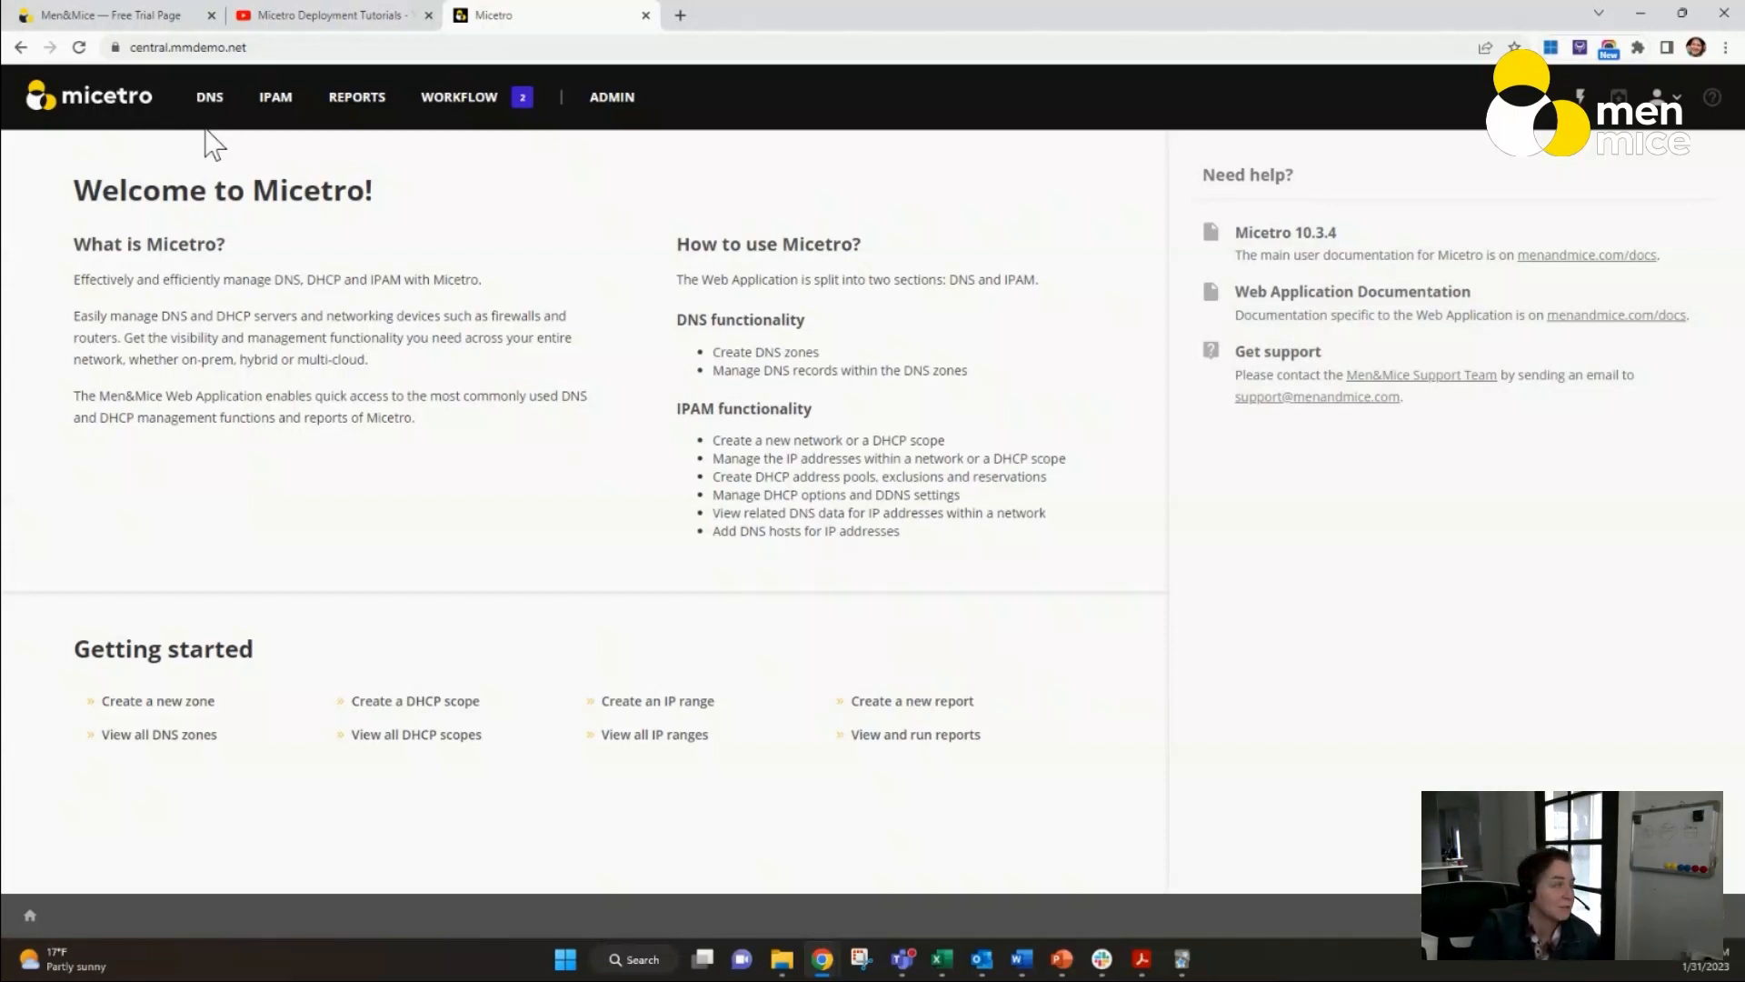
left_click(289, 105)
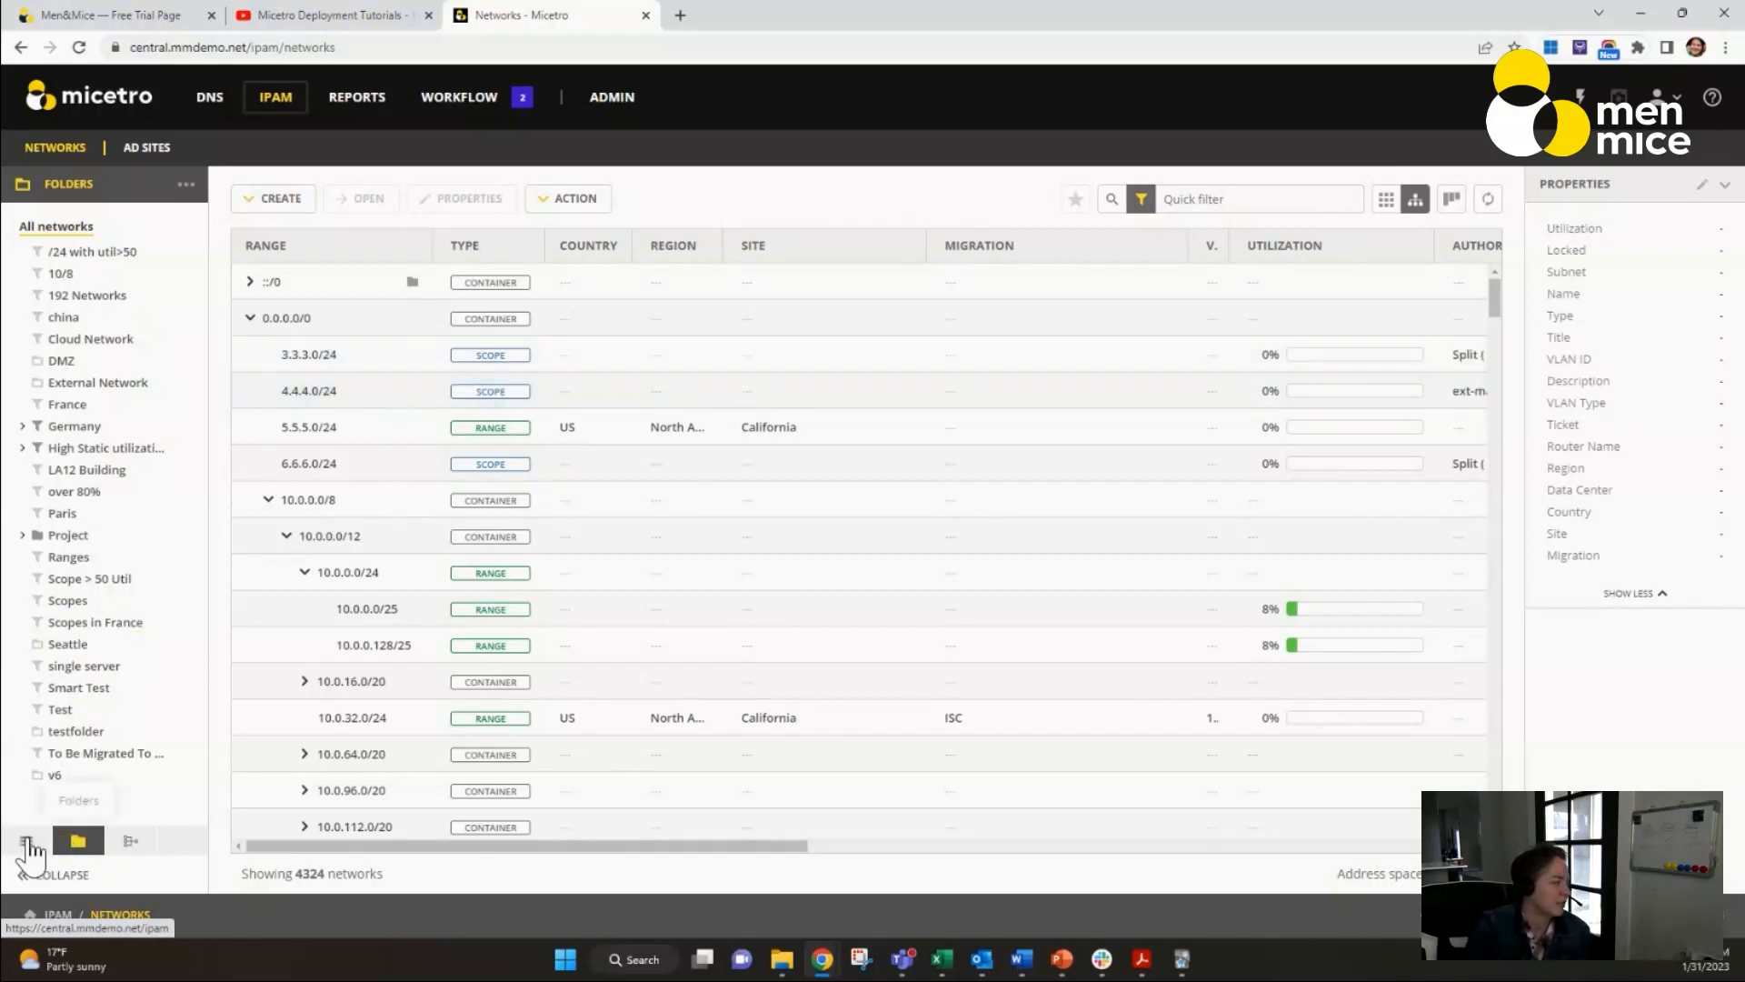
left_click(27, 842)
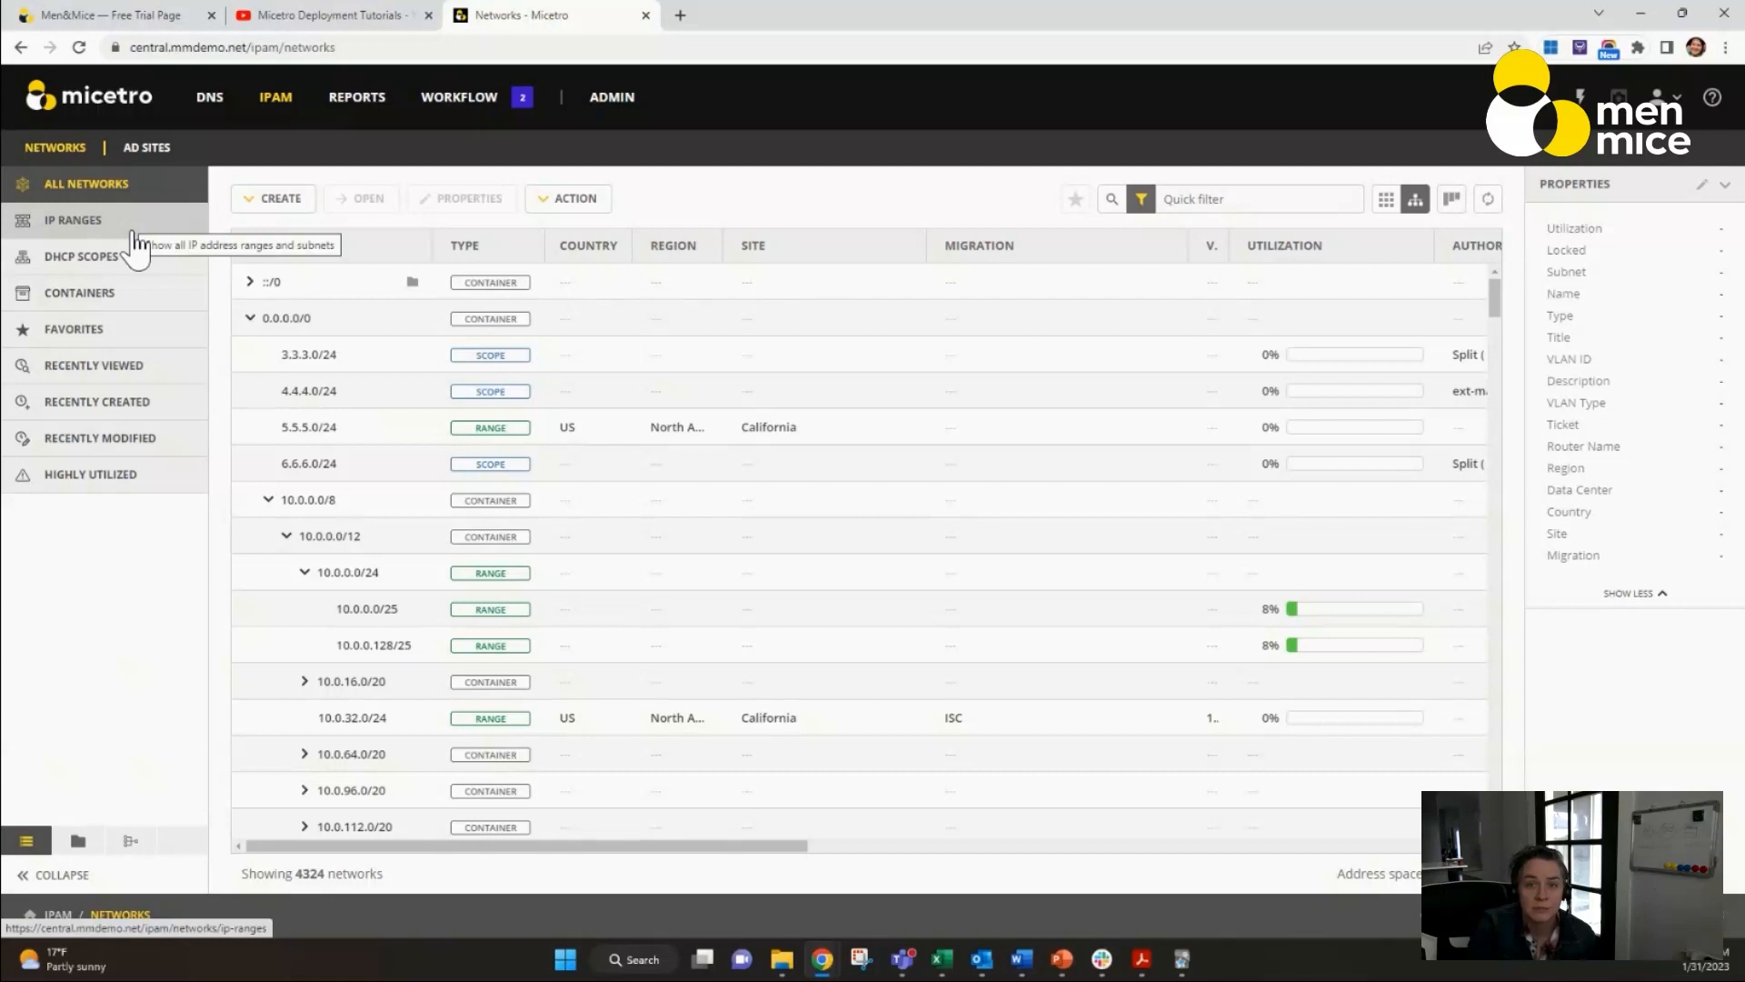
left_click(150, 148)
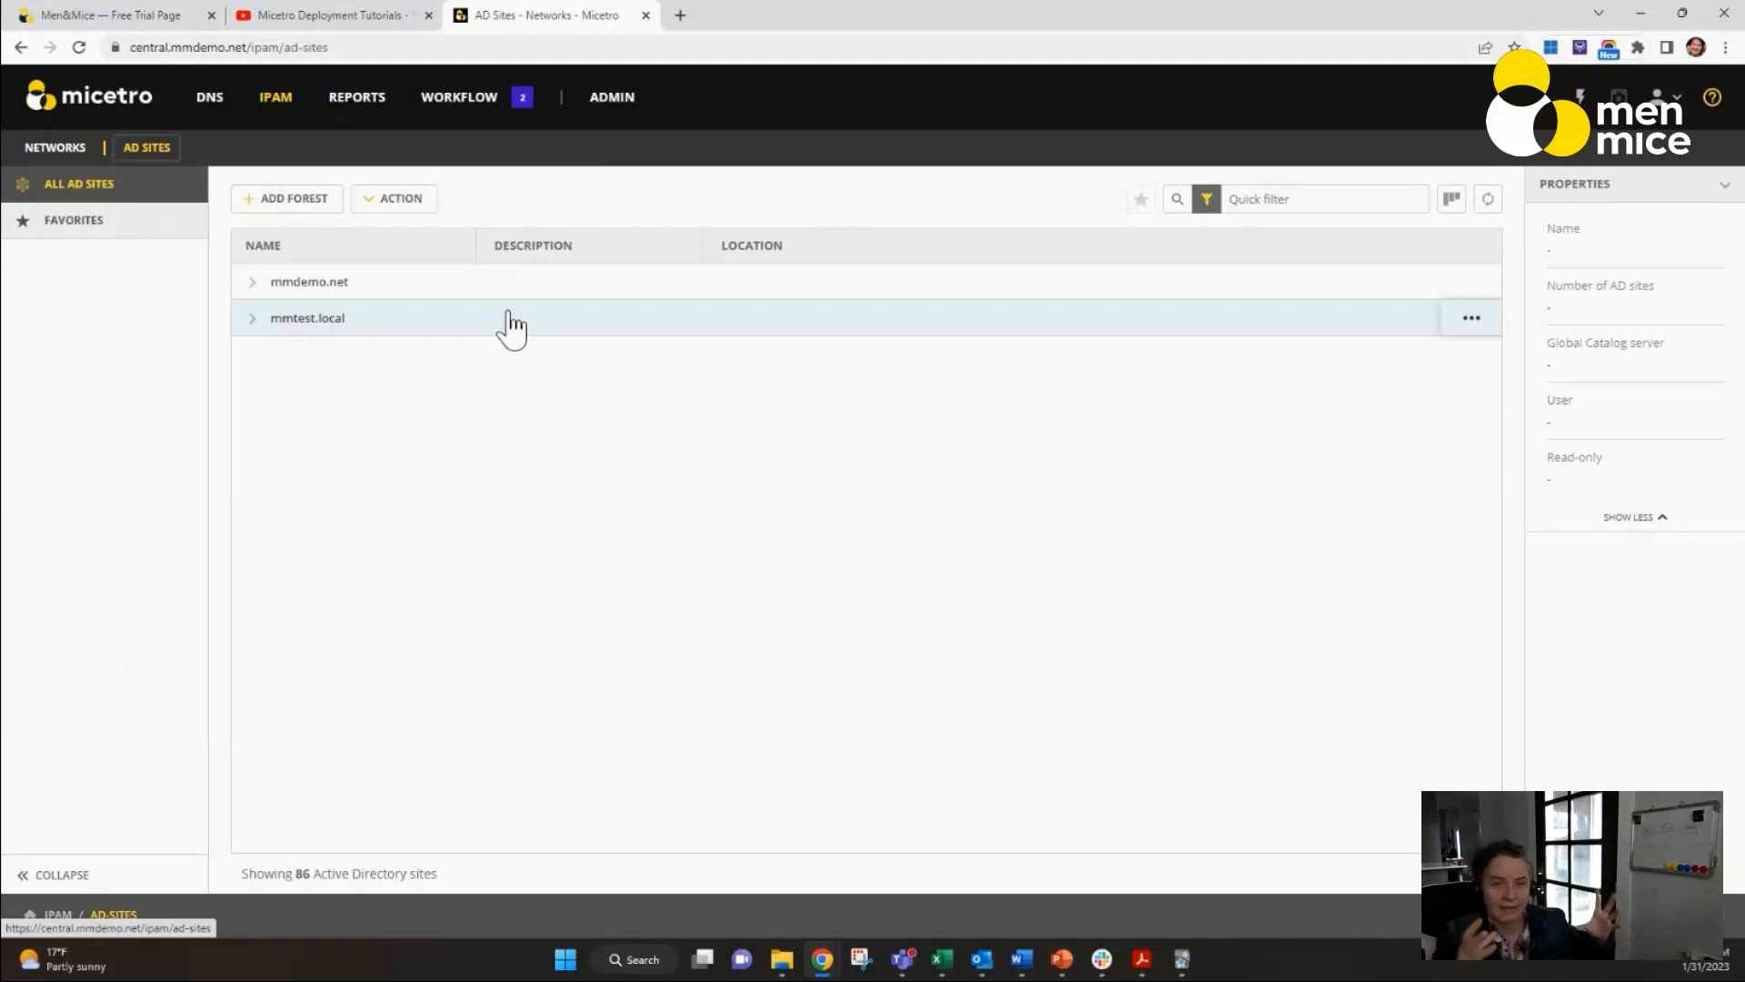
Try adding a read-only Active Directory forest using the Central server's Global Catalog server and credentials, and discard the form.
left_click(293, 200)
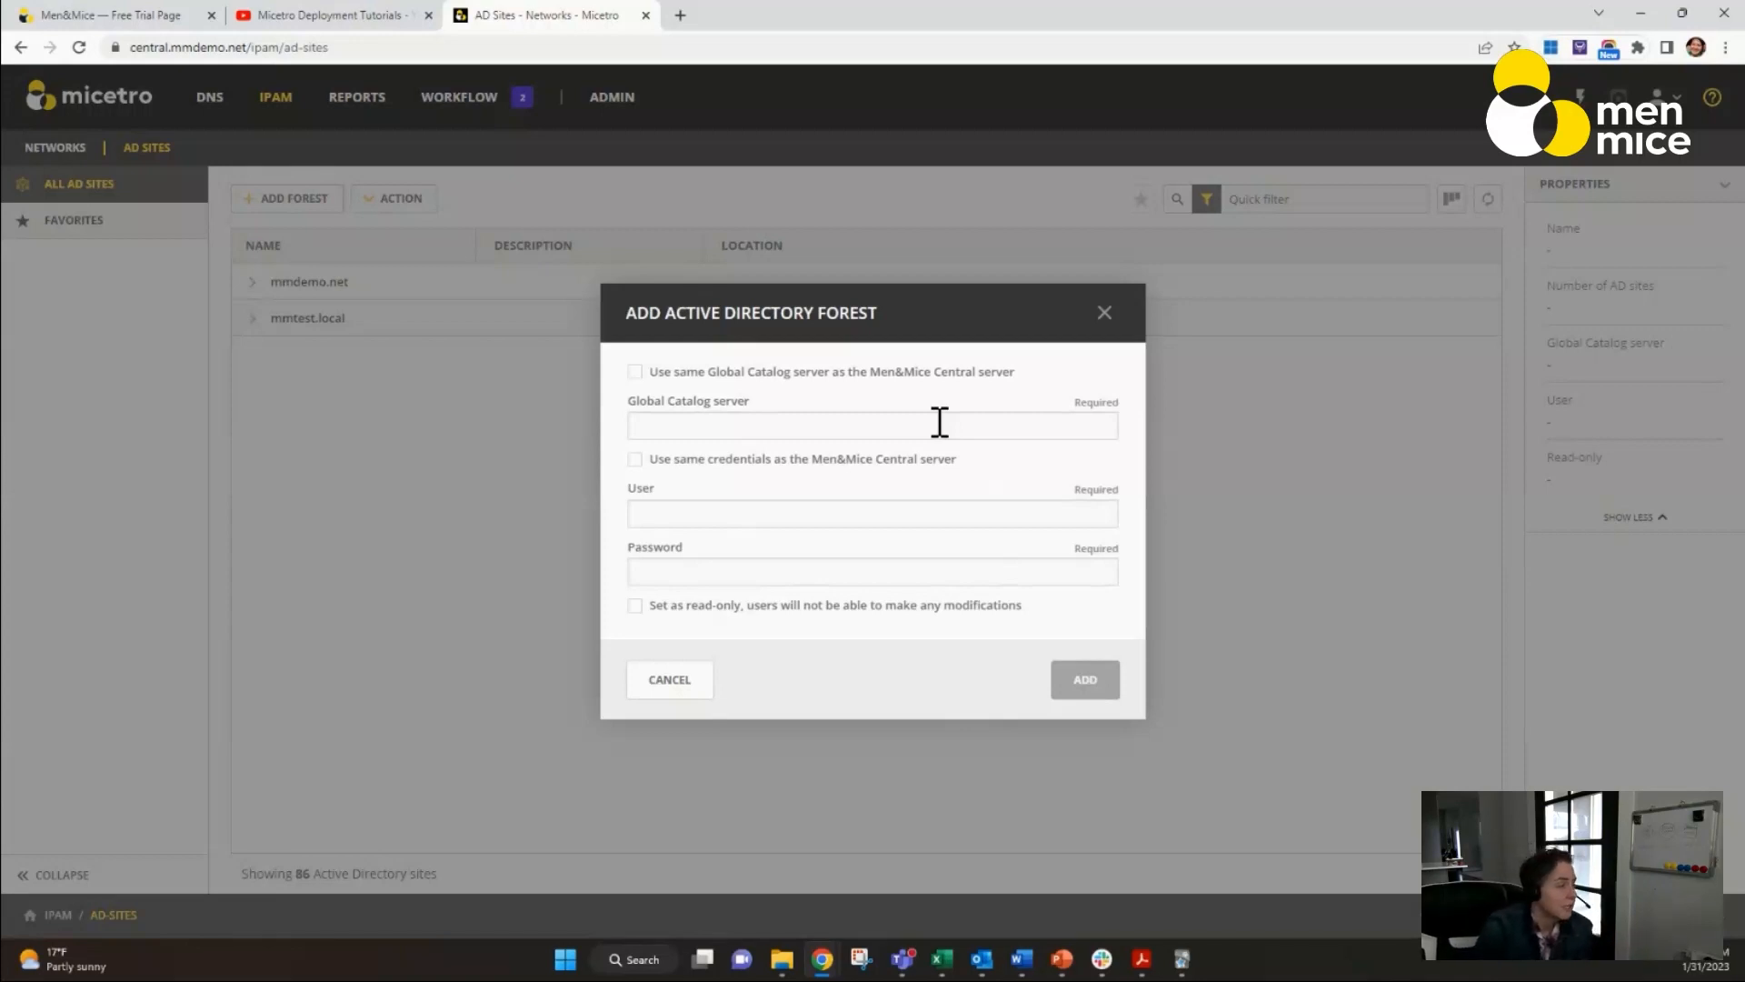
left_click(635, 373)
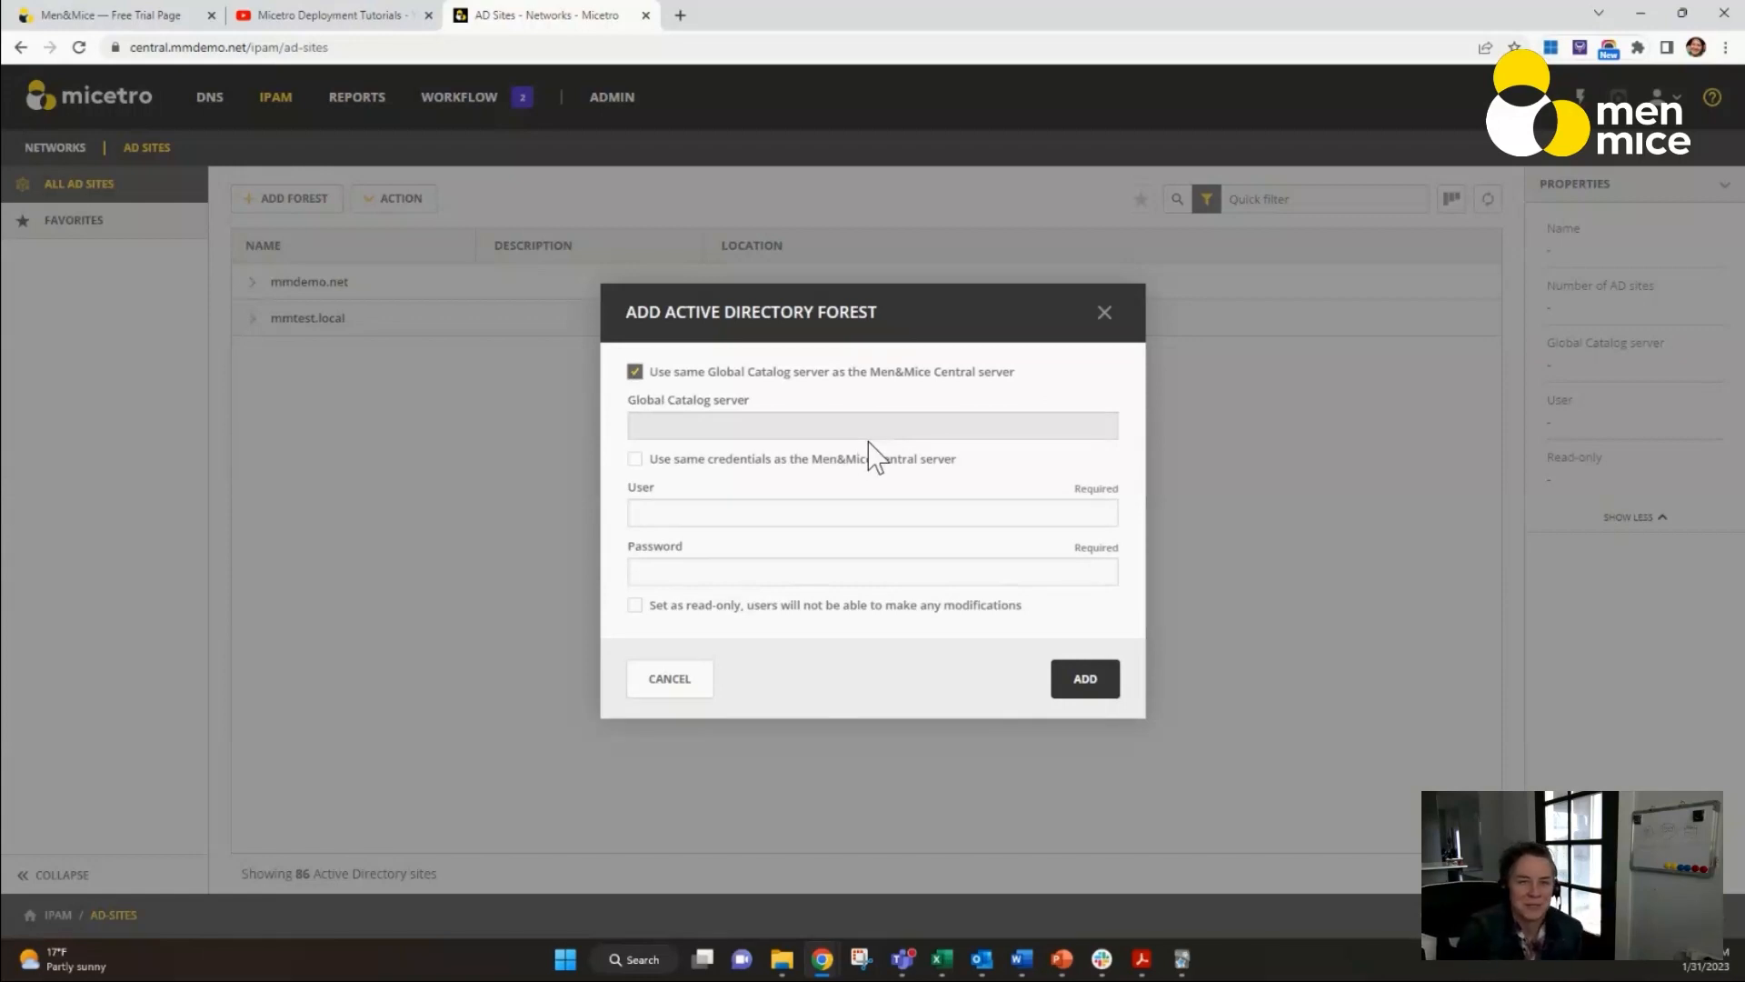
left_click(636, 460)
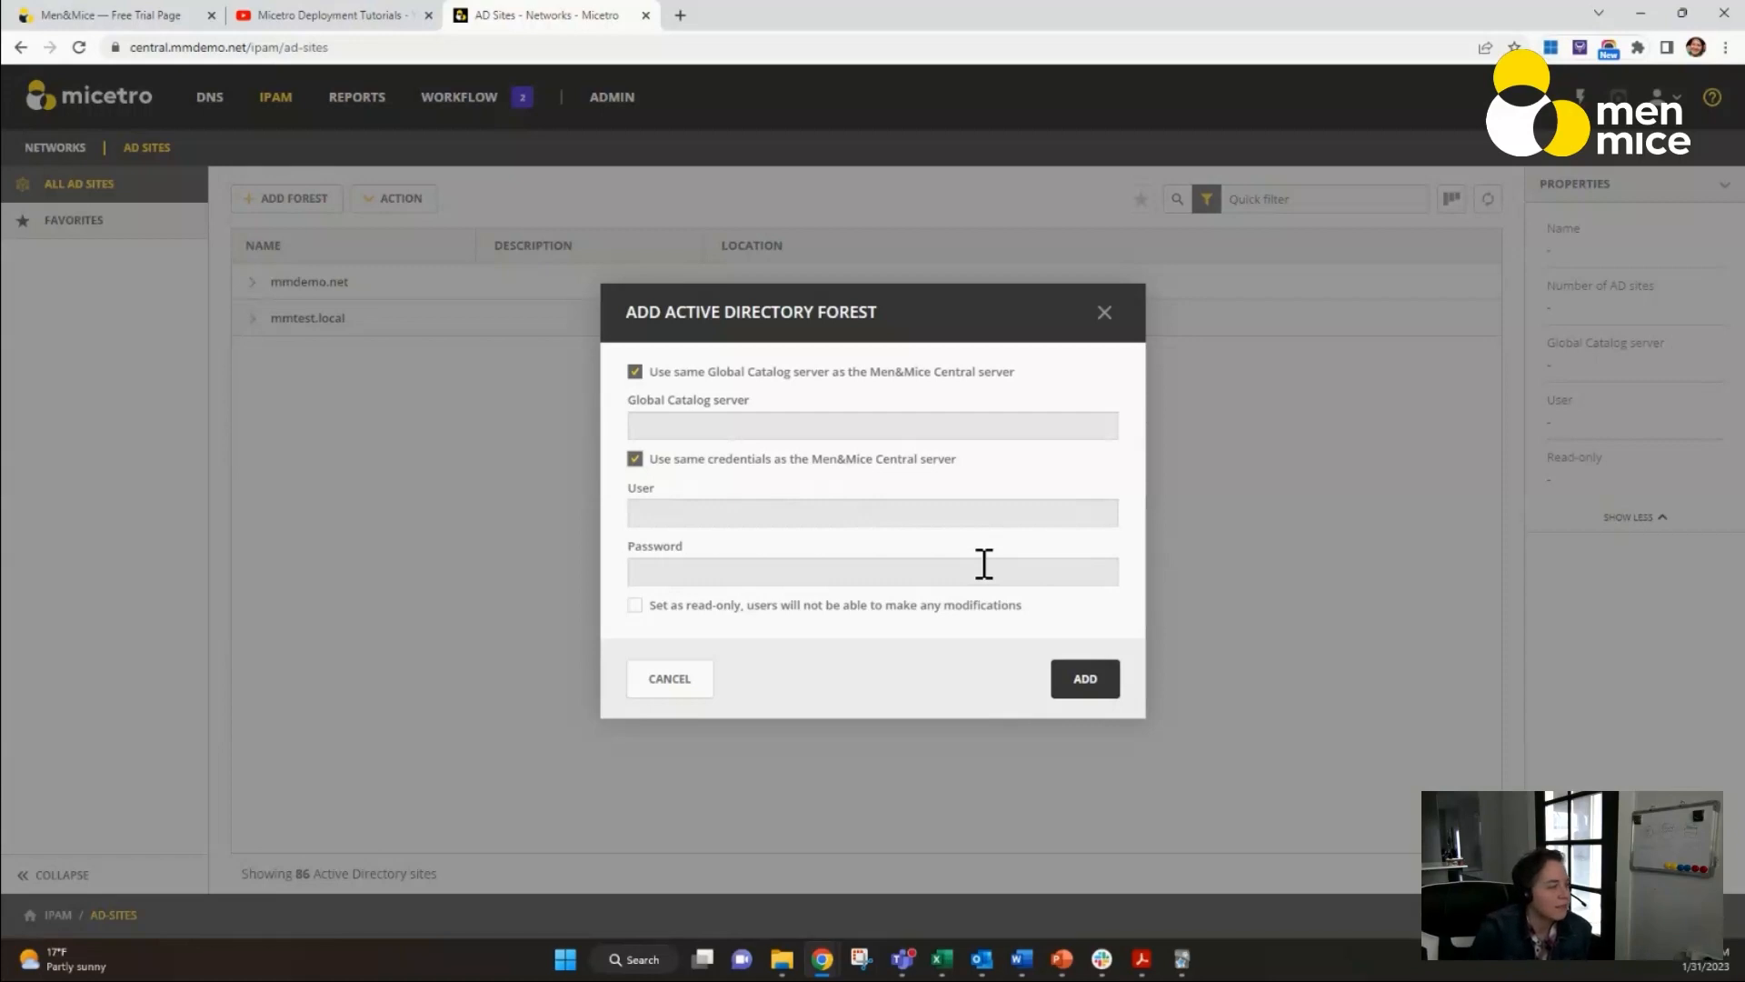
left_click(635, 606)
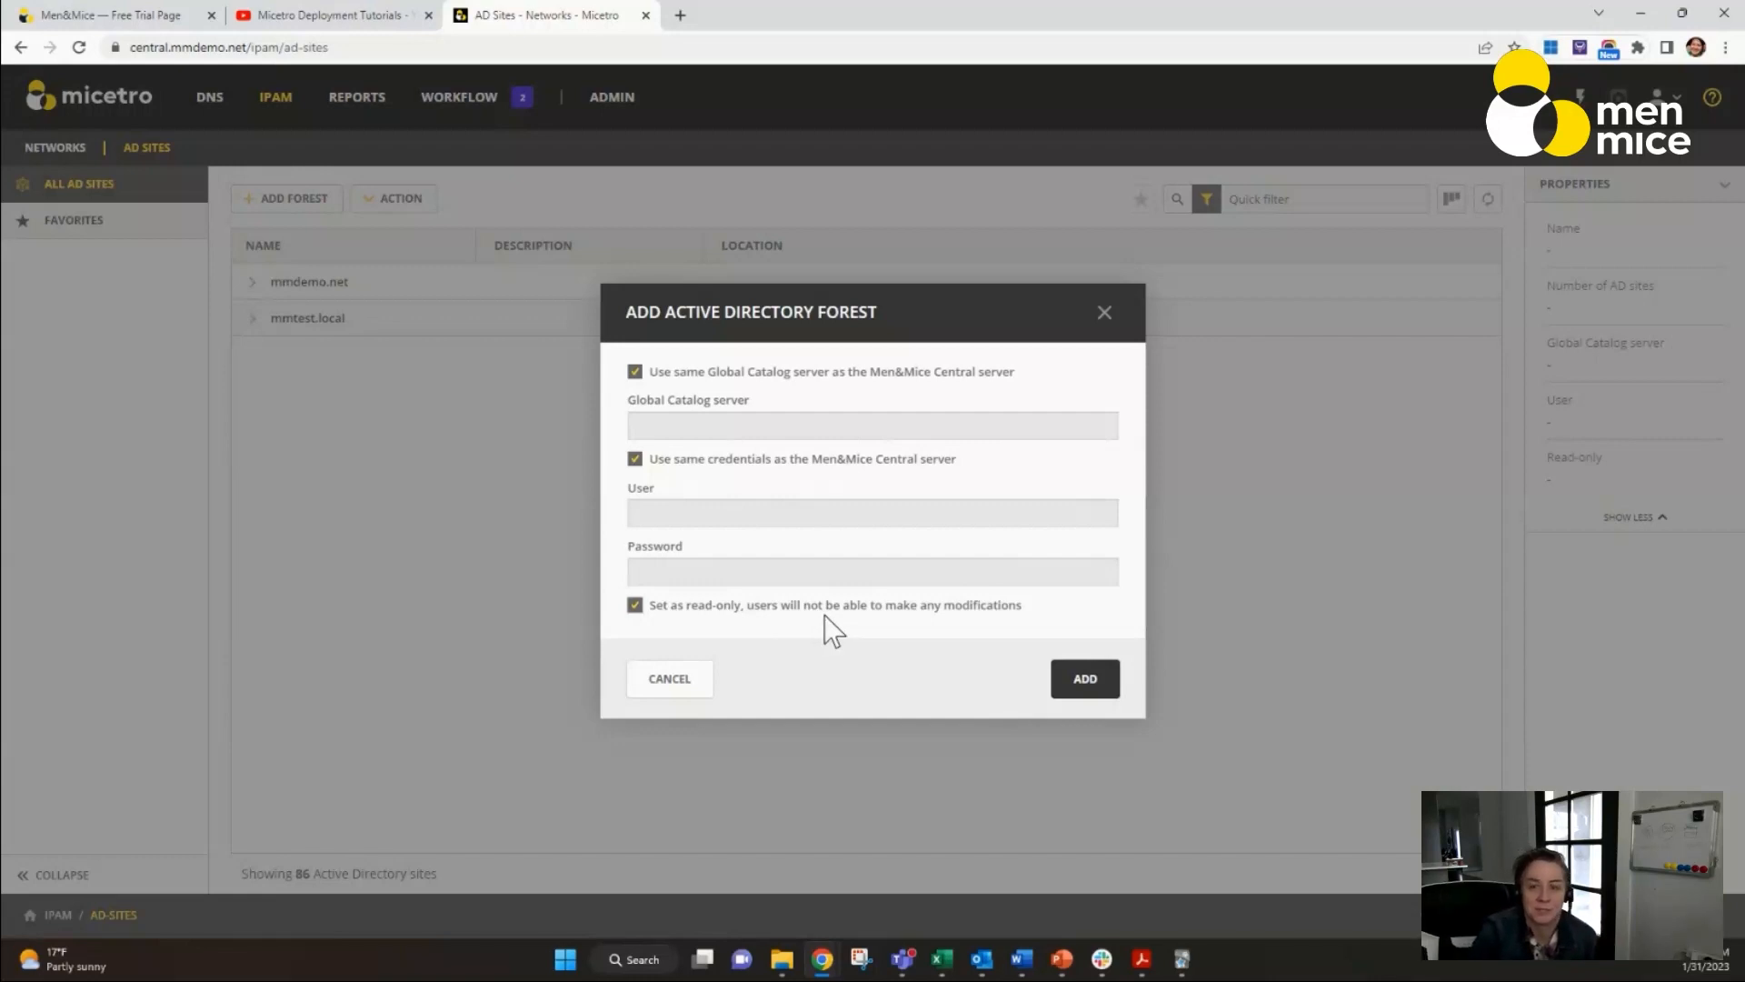
left_click(701, 678)
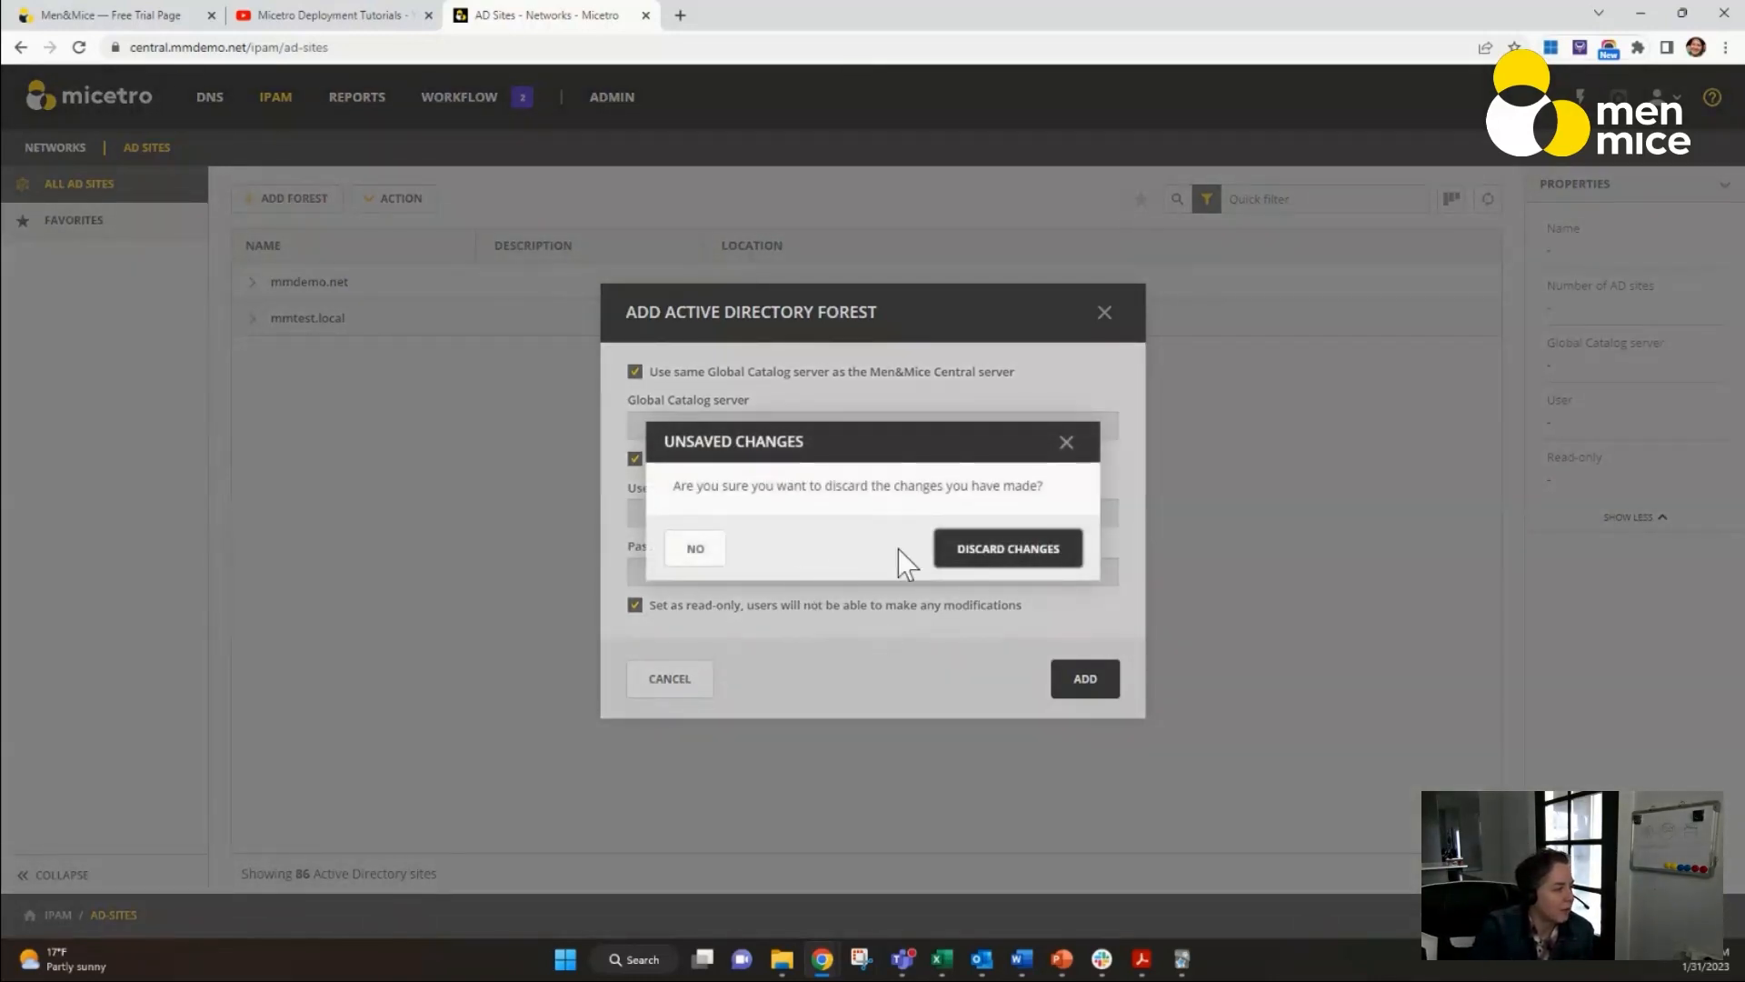
left_click(966, 541)
Expand the mmdemo.net forest and select the FRA site to show its properties and networks.
left_click(254, 285)
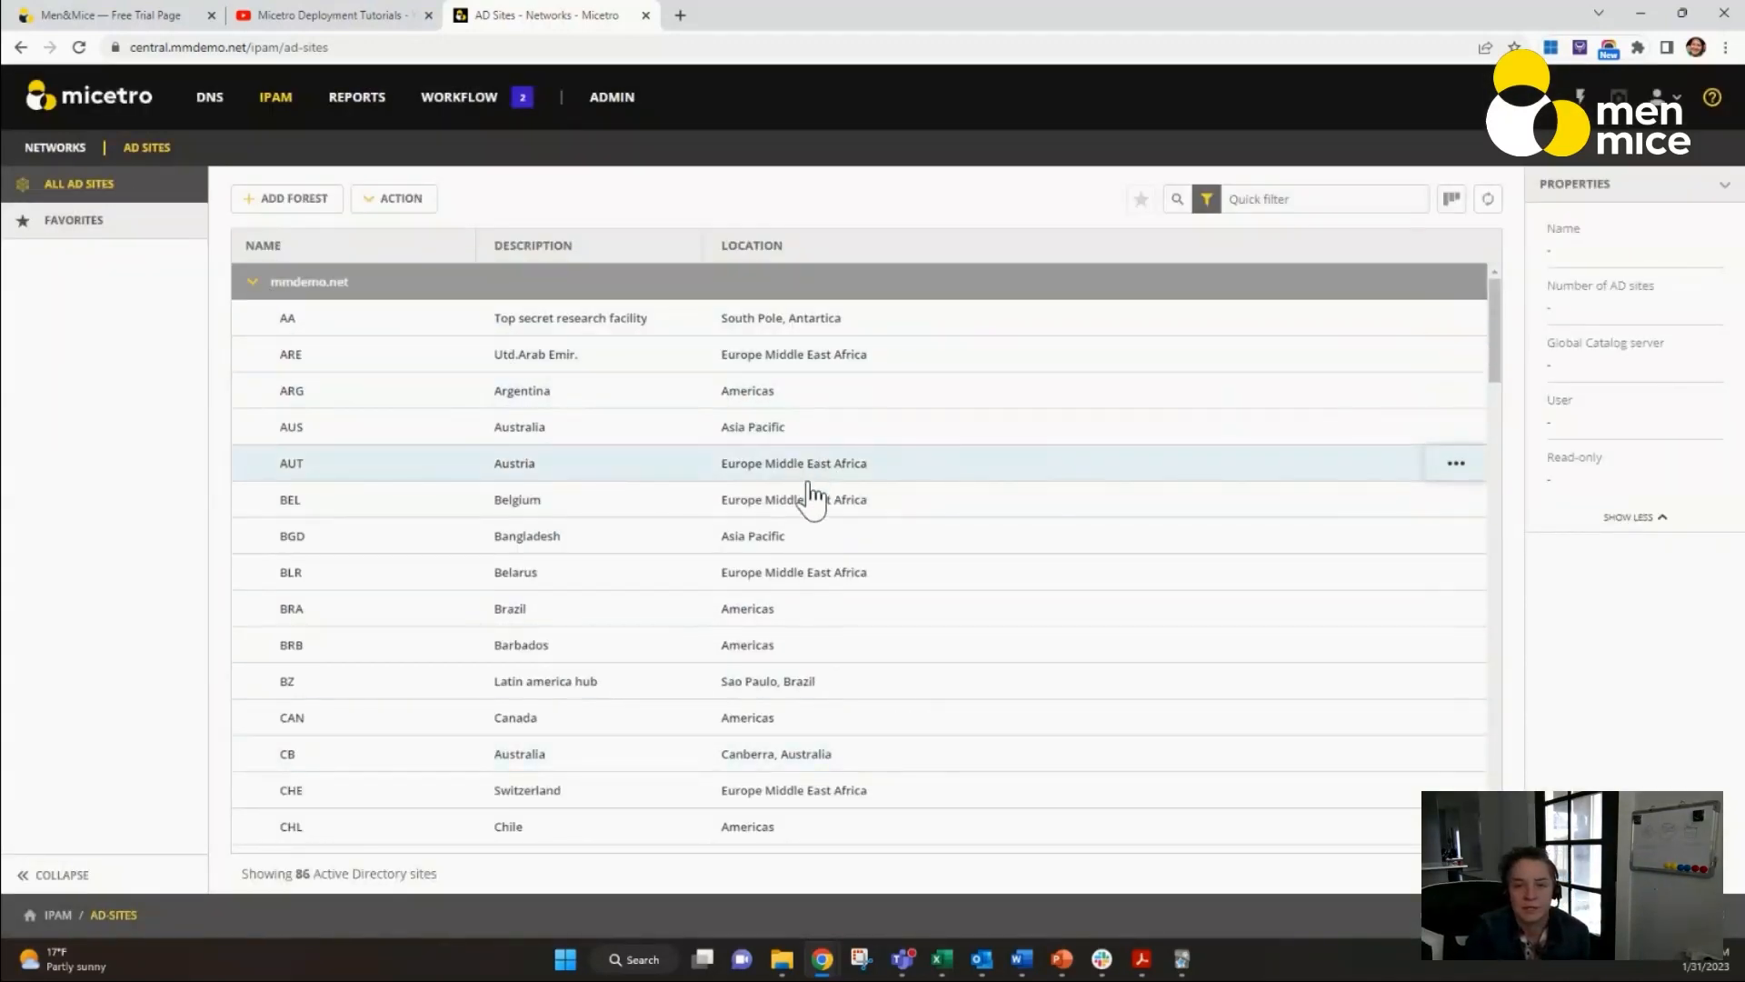
scroll(706, 549, "down", 4)
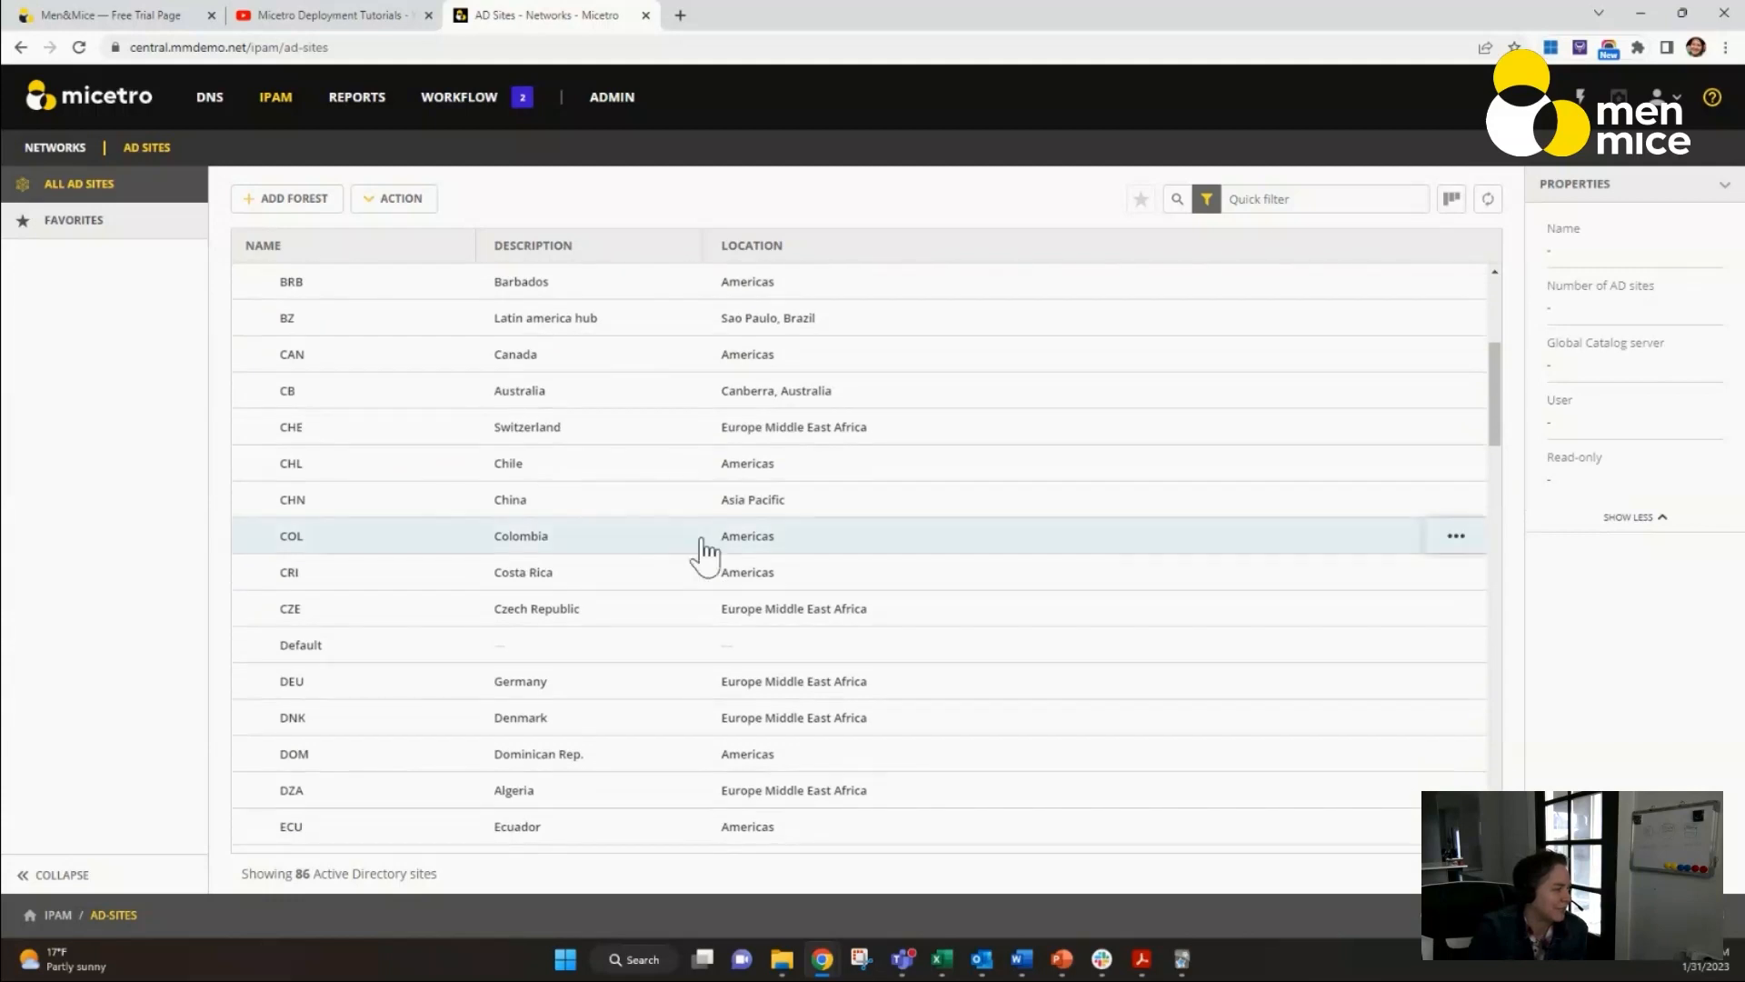
scroll(636, 591, "down", 2)
scroll(355, 727, "down", 2)
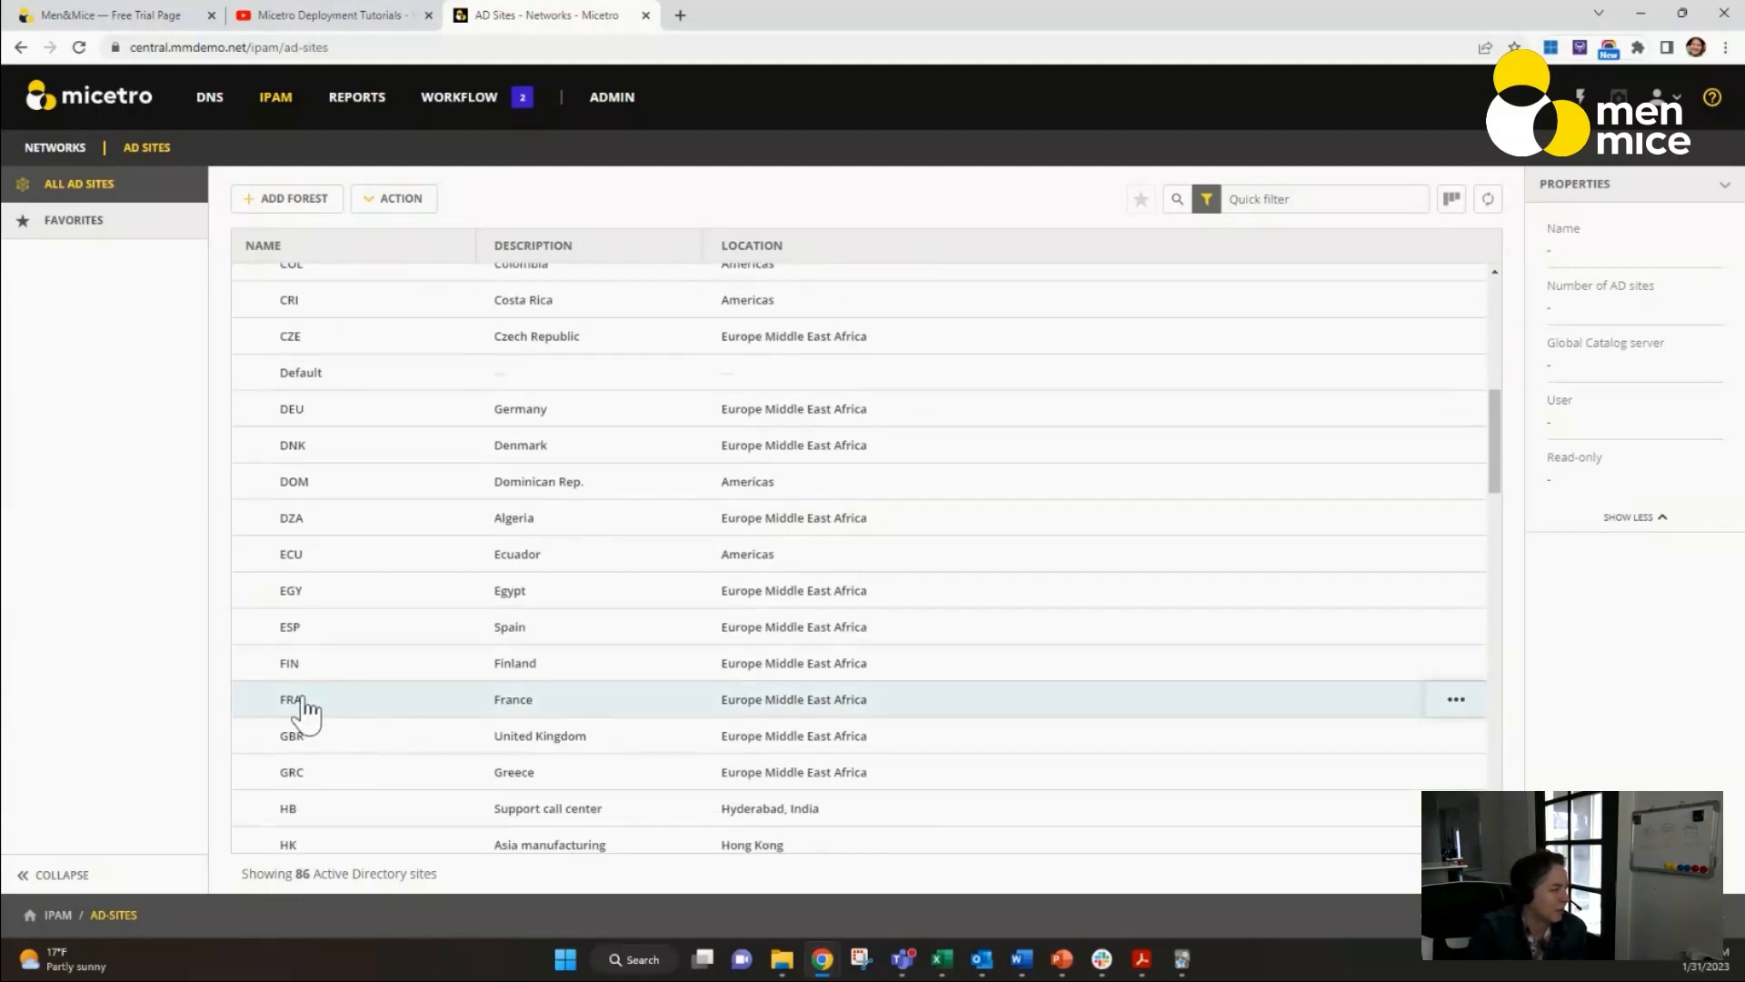
left_click(305, 713)
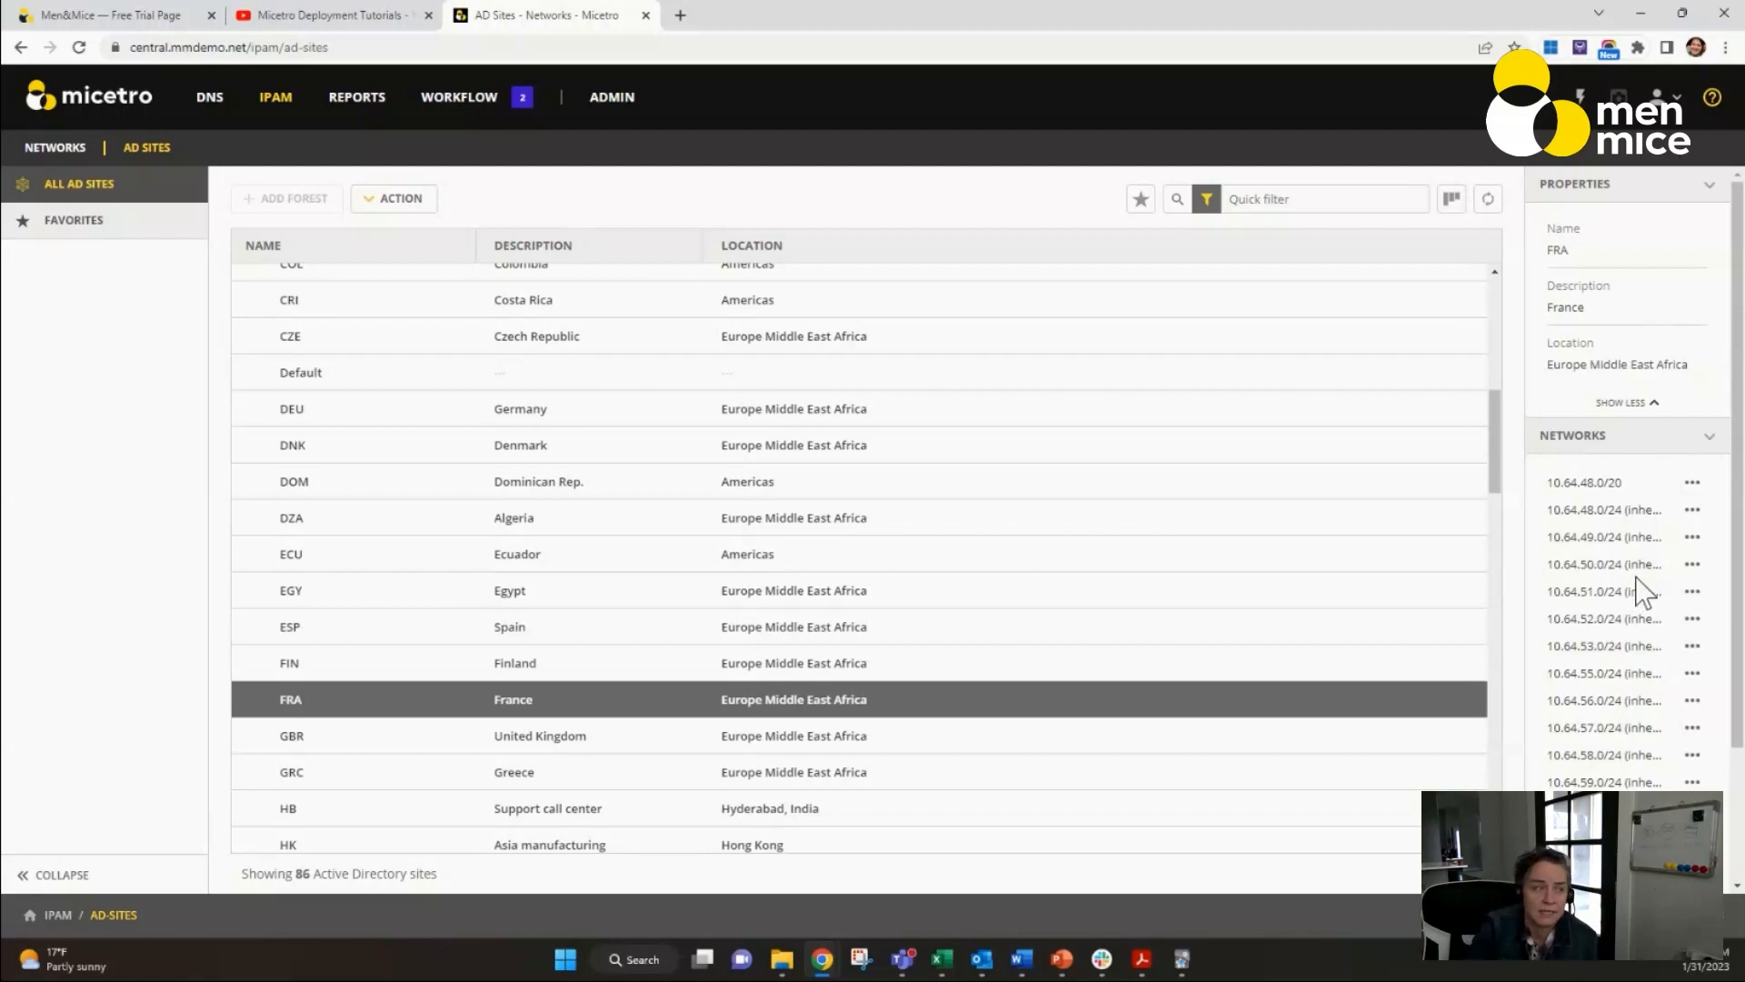
Examine the editable properties of the FRA site's 10.64.52.0/24 network and close them unchanged.
left_click(1694, 619)
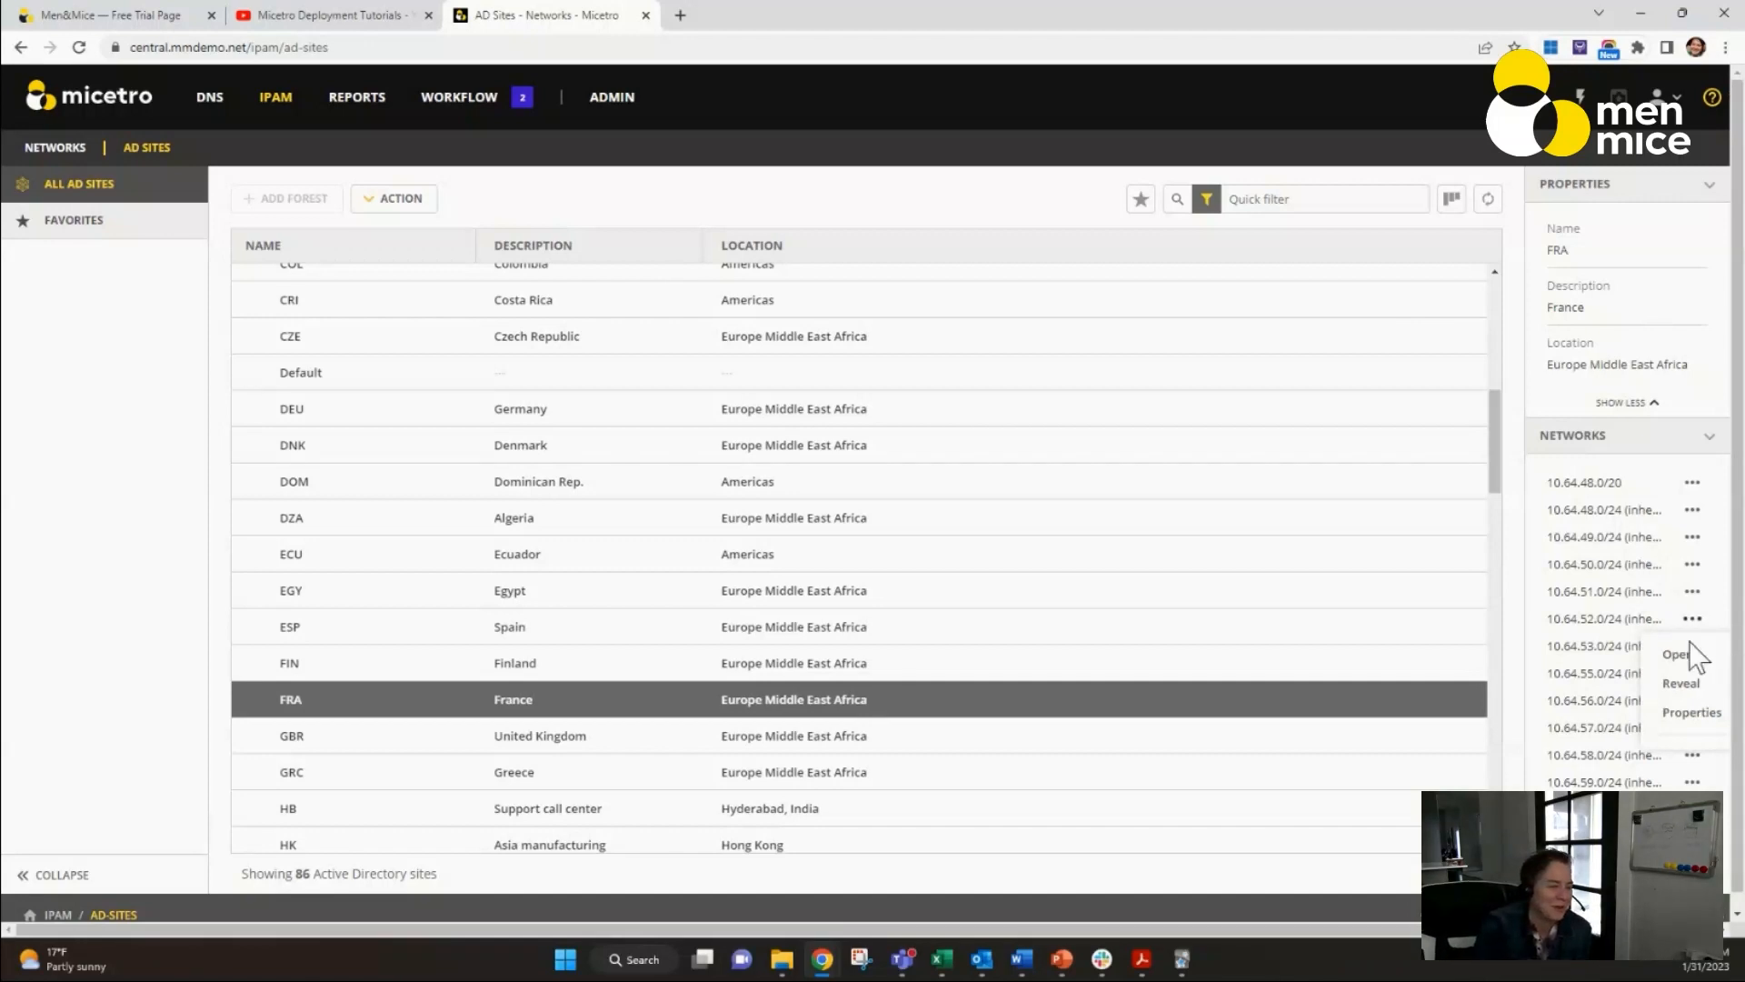
left_click(1689, 714)
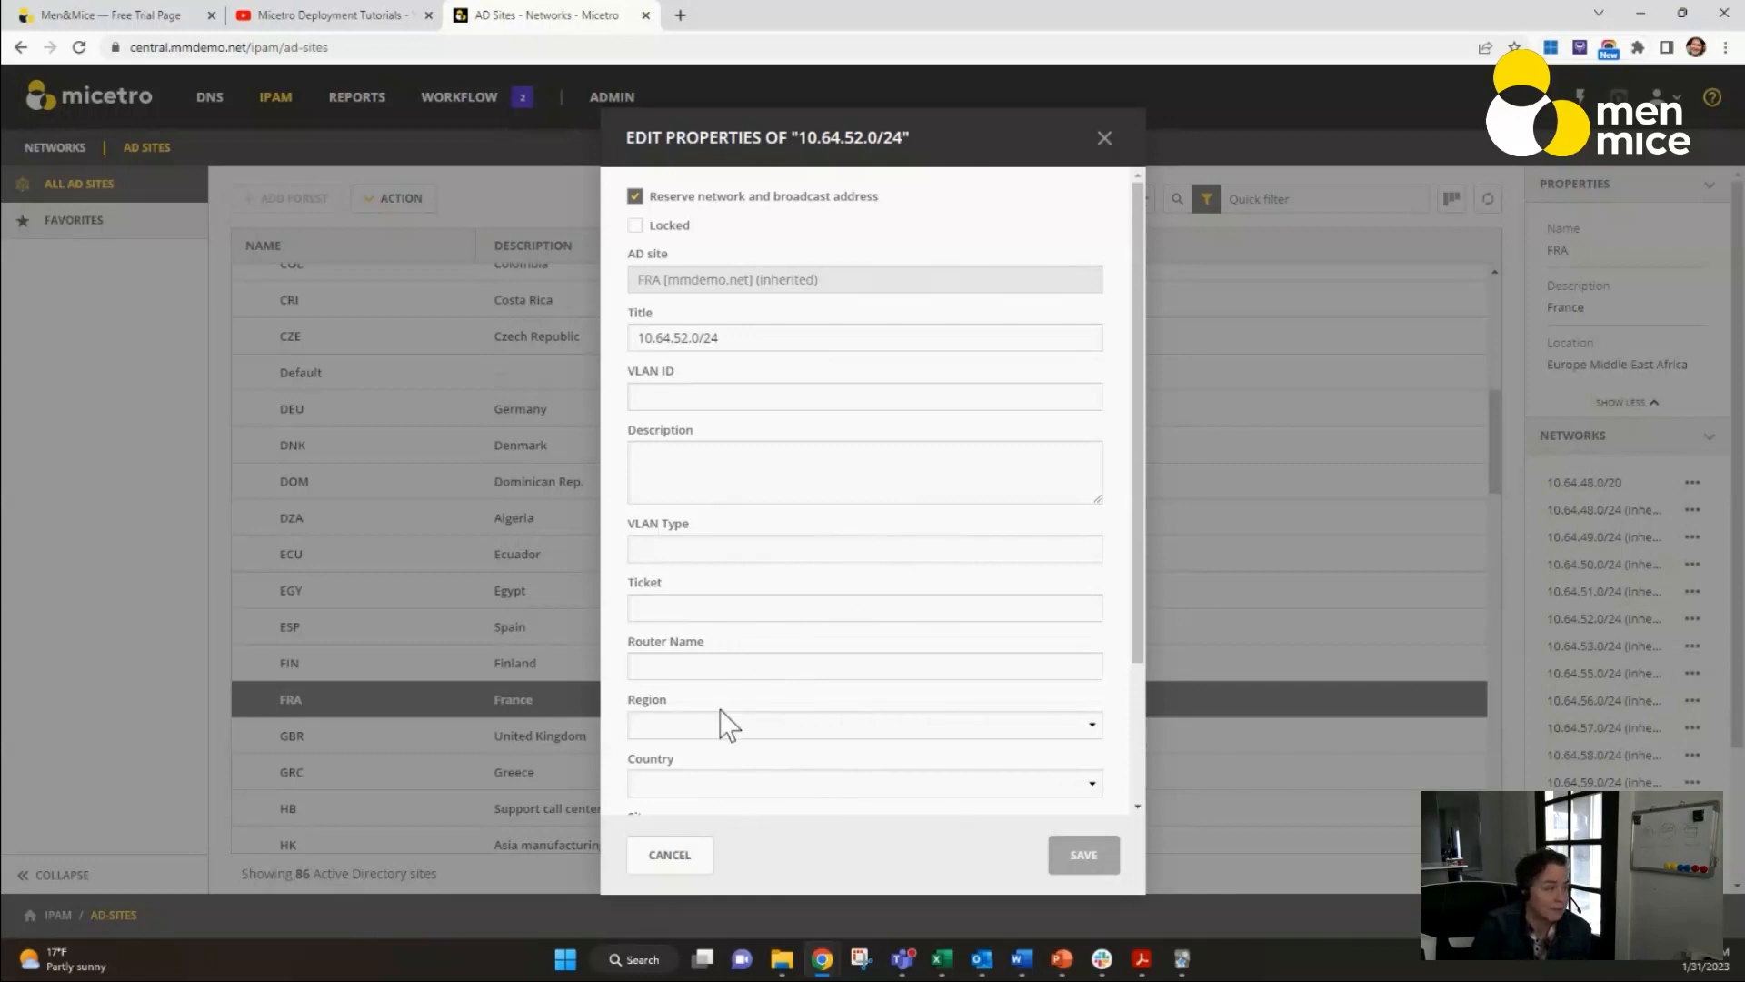
scroll(834, 662, "down", 2)
left_click(1105, 138)
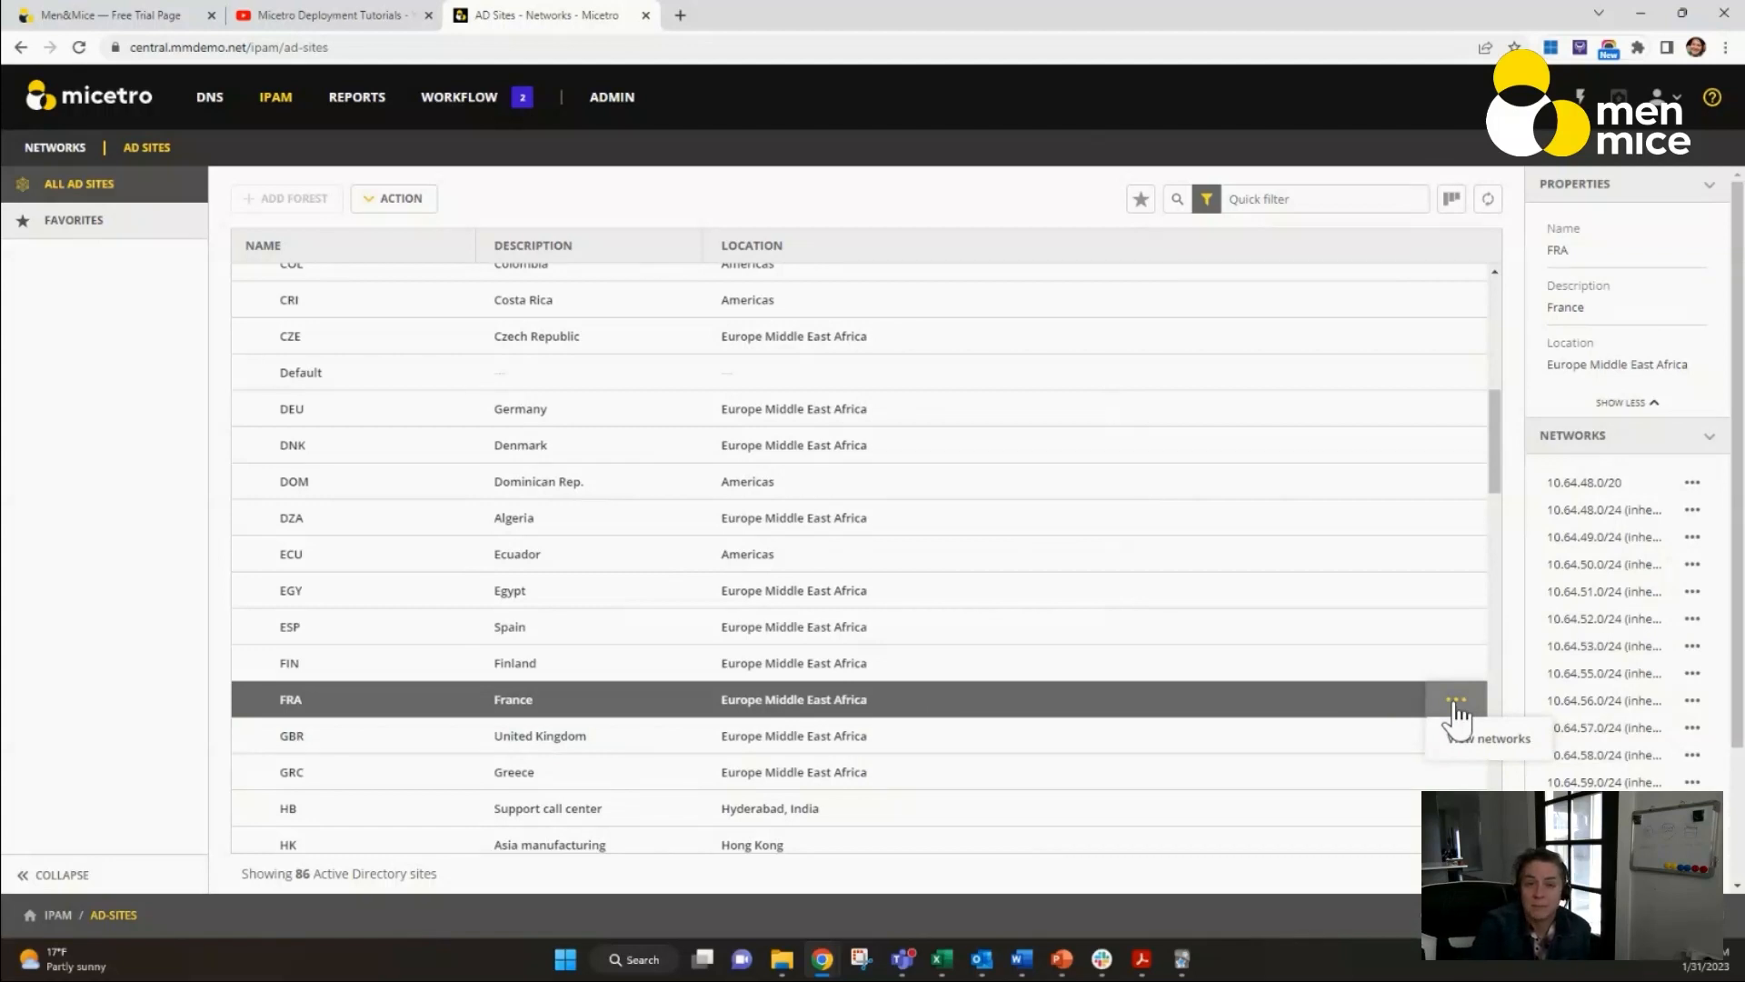
Show all networks belonging to the FRA site and check which columns the network table offers.
left_click(1464, 740)
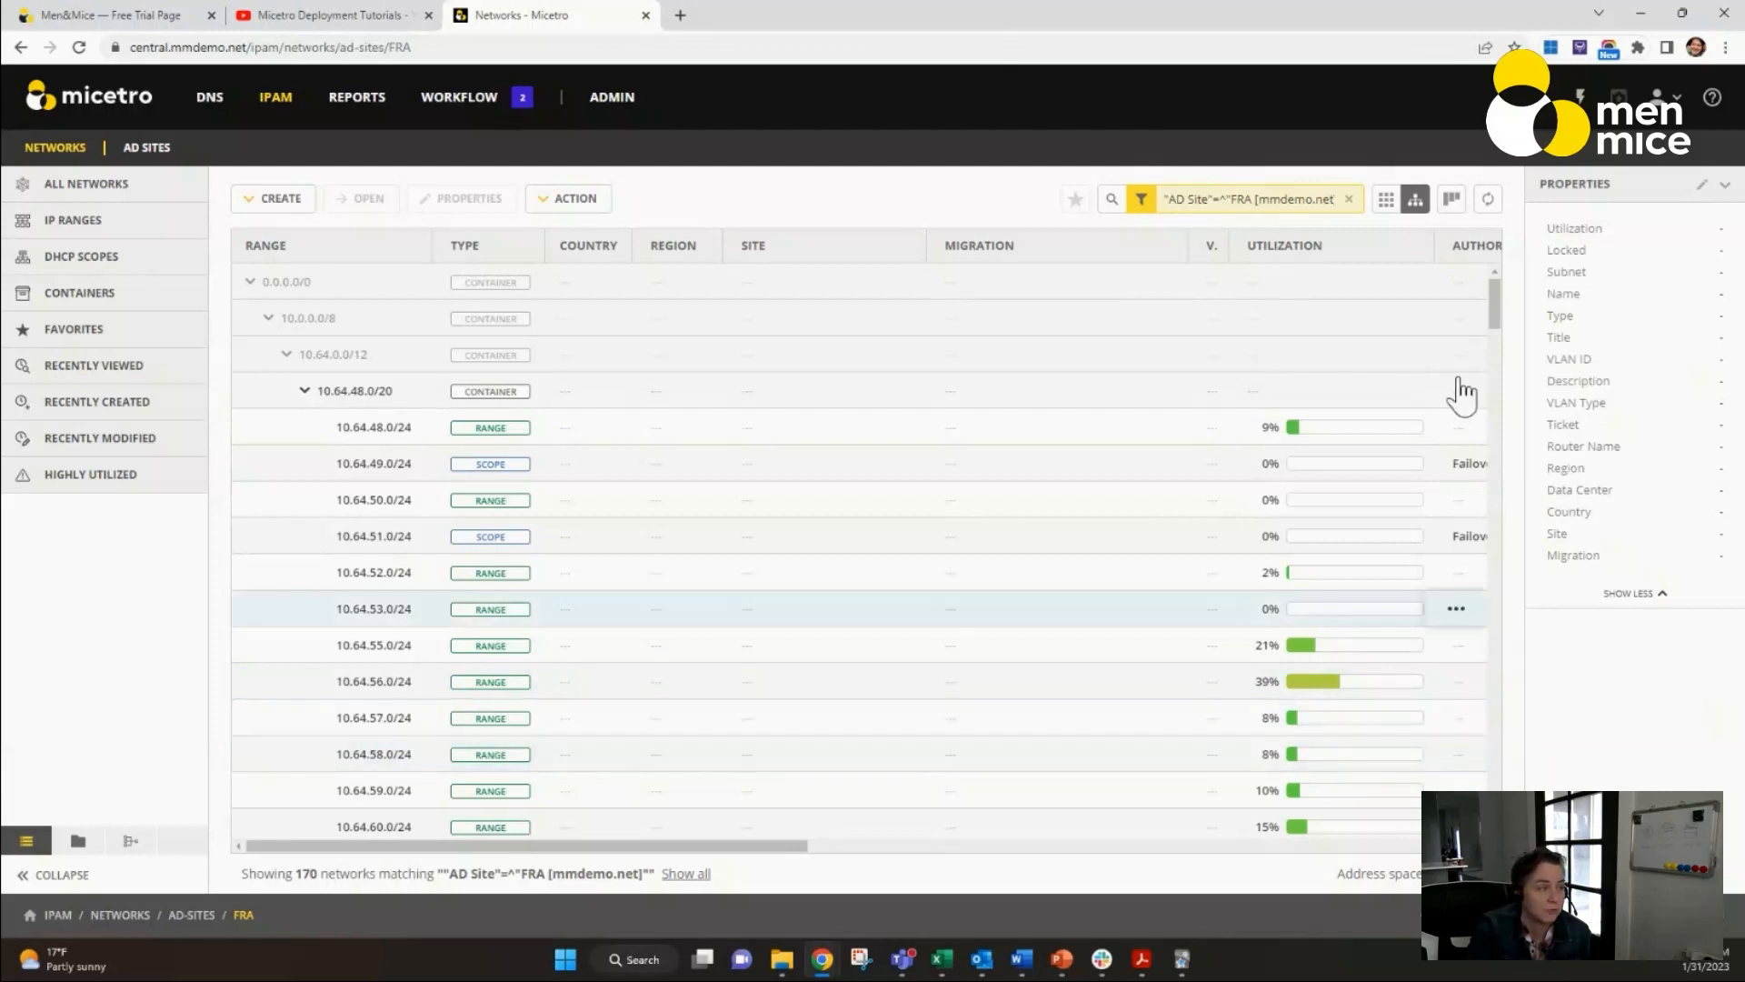
left_click(1441, 212)
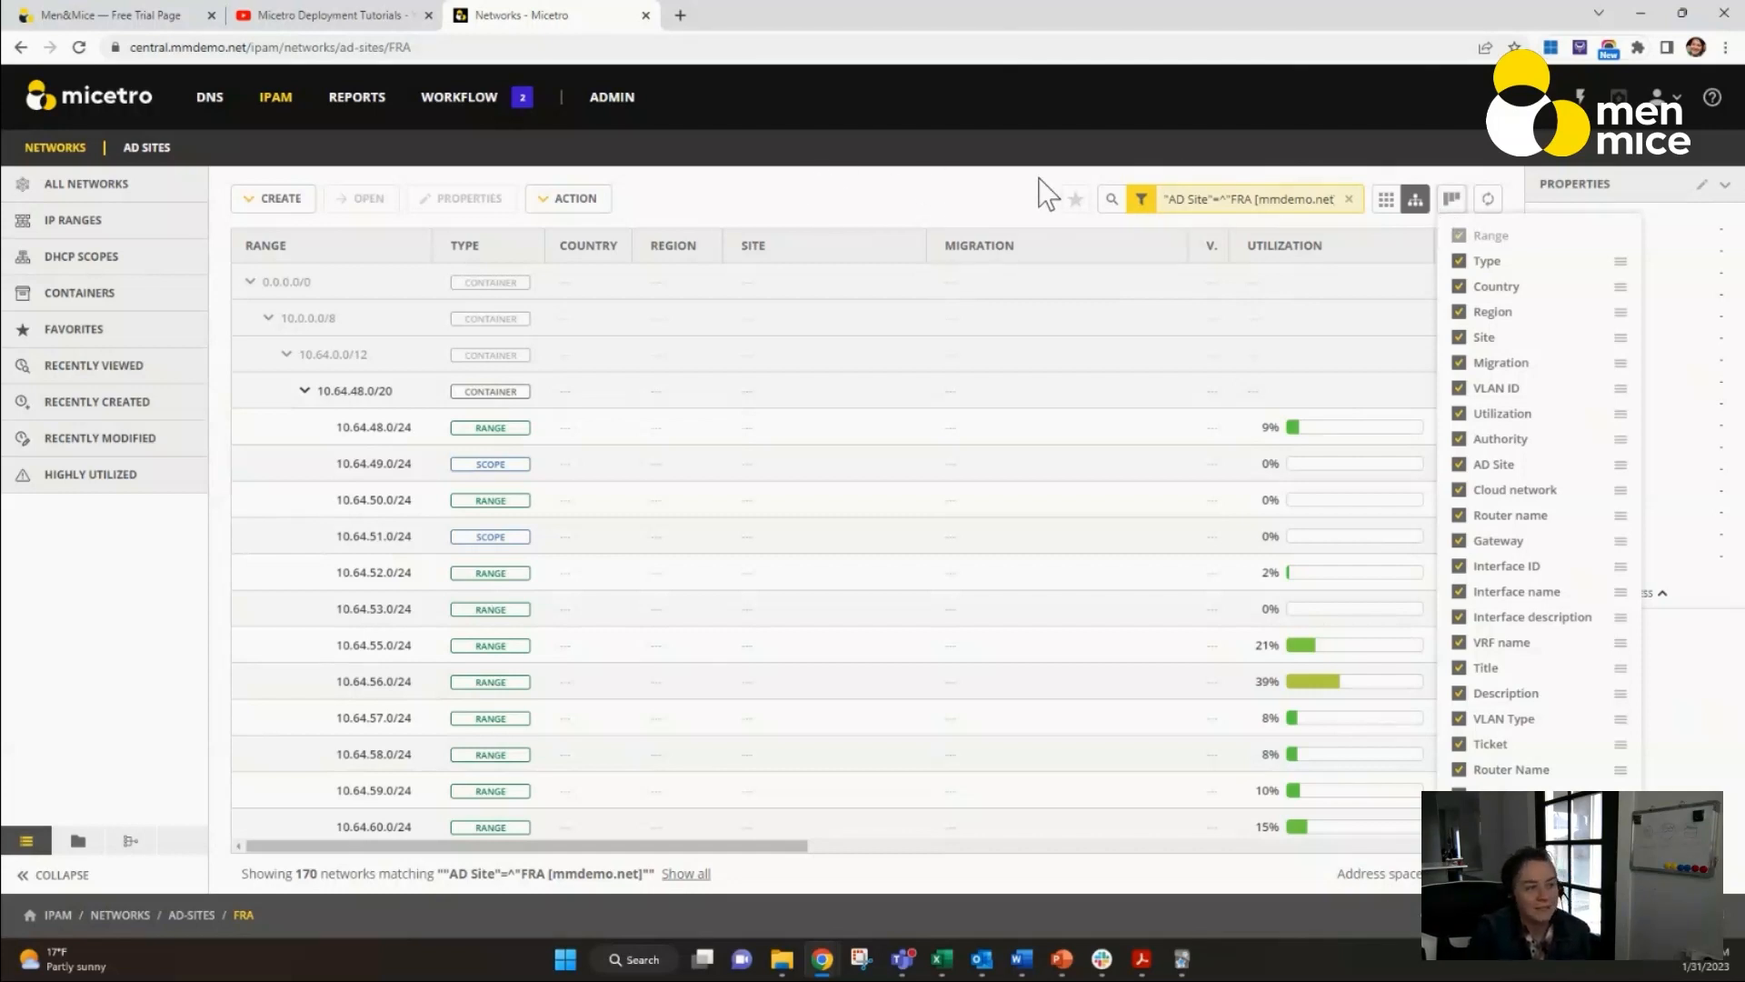
left_click(832, 218)
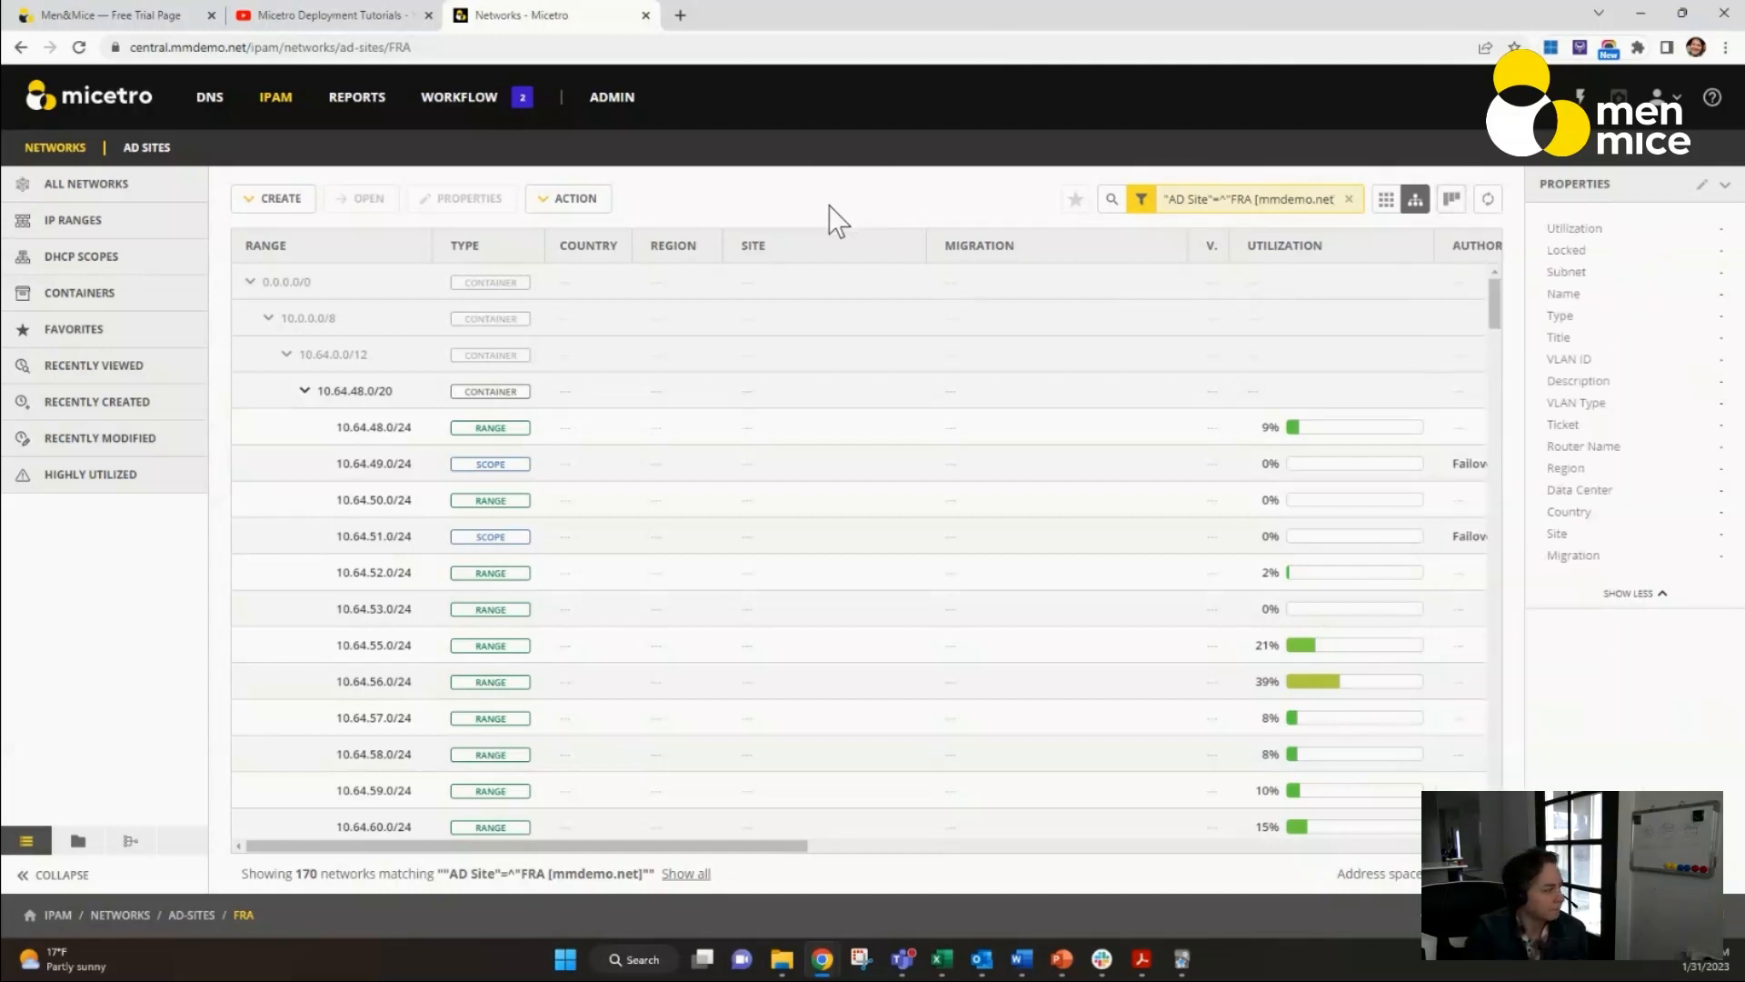
Start a smart folder based on the current FRA site filter and name it France.
left_click(78, 842)
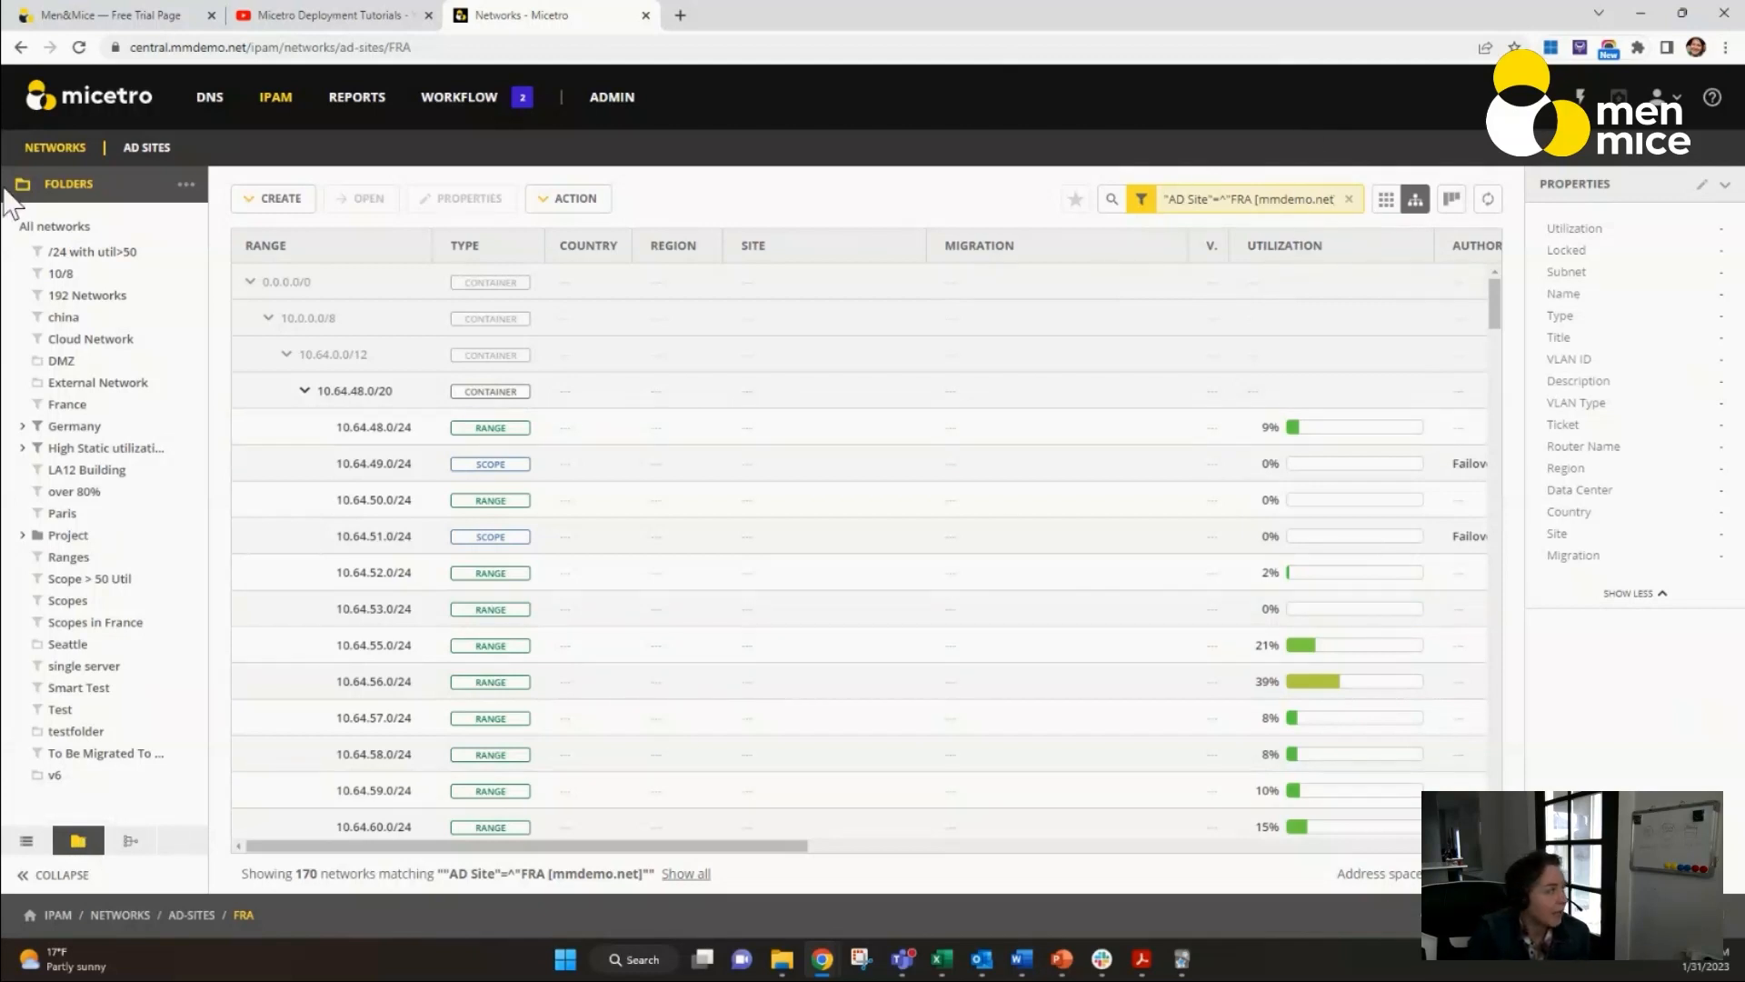
left_click(186, 185)
left_click(261, 253)
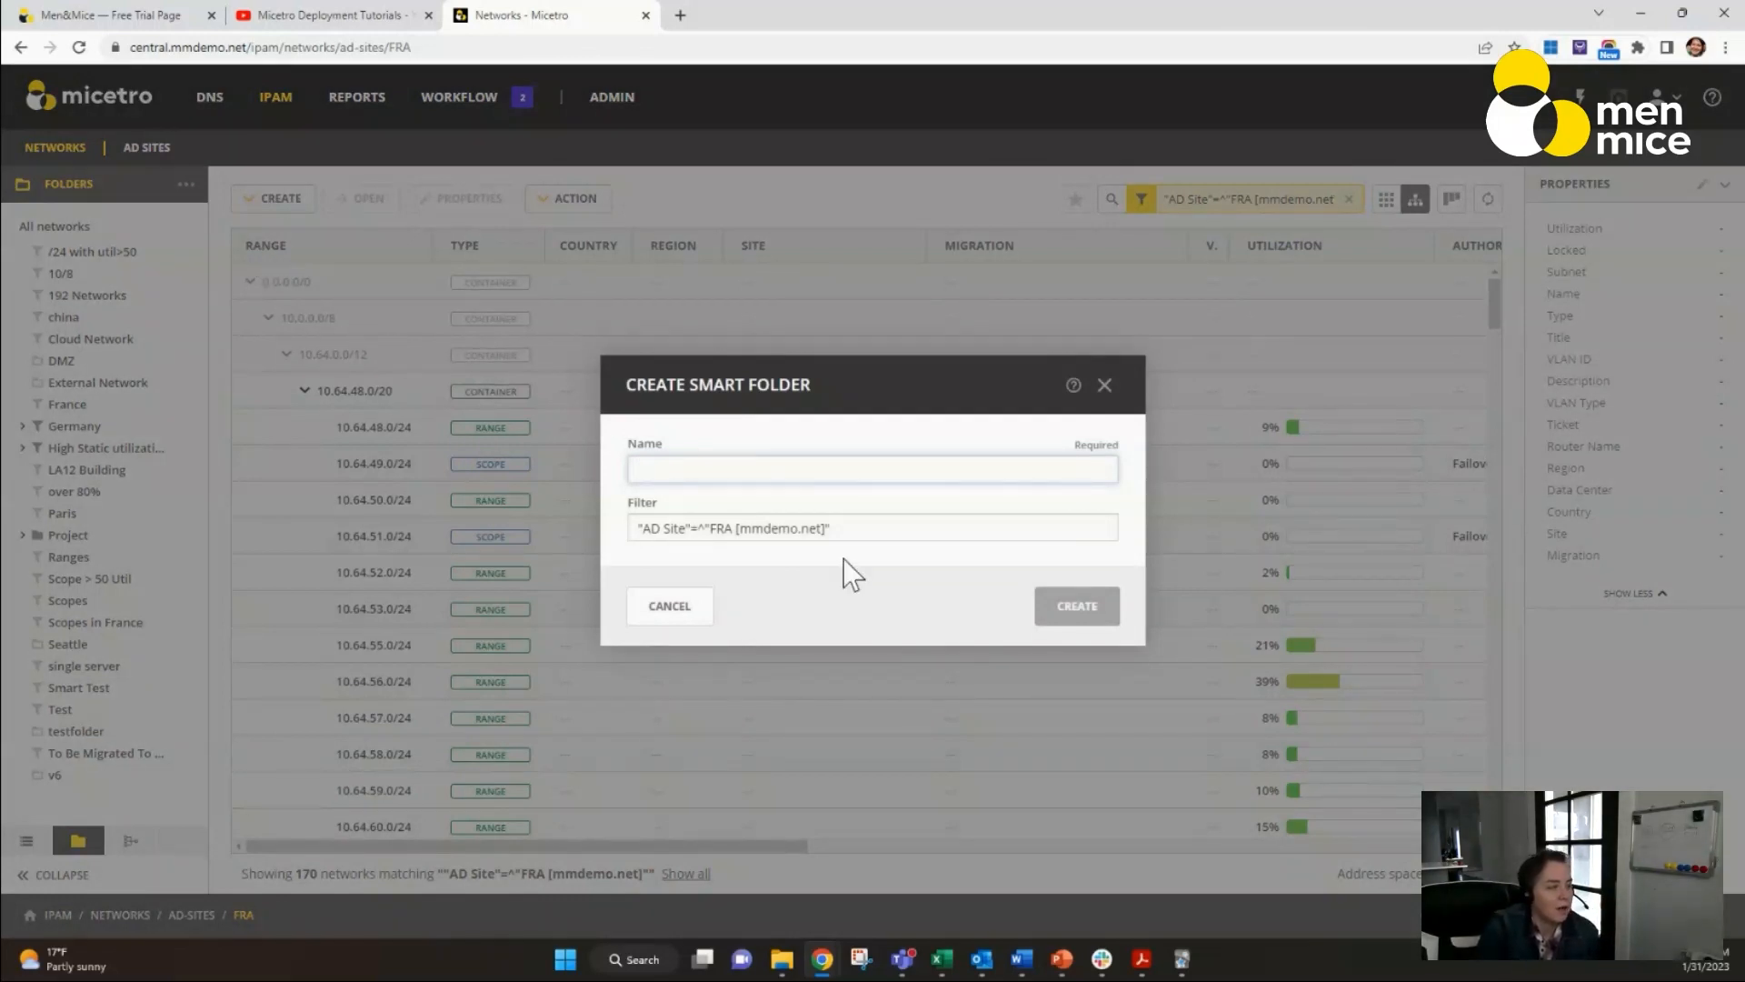
left_click_drag(841, 531, 645, 561)
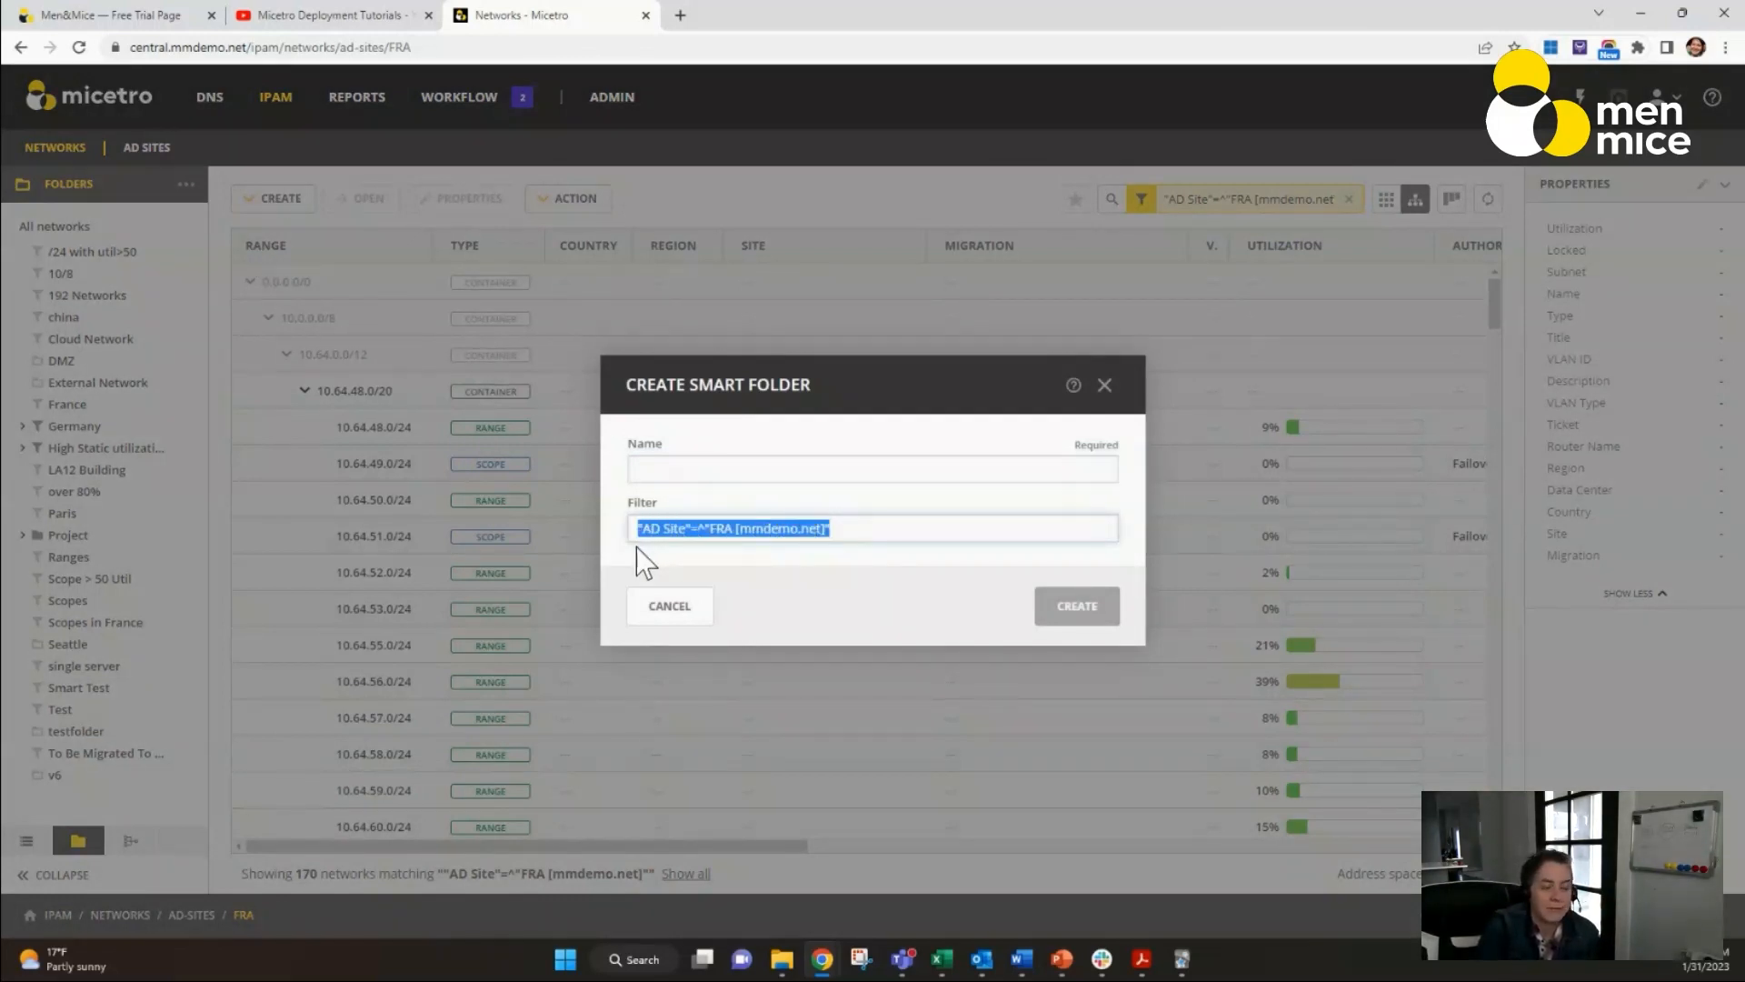
left_click(728, 470)
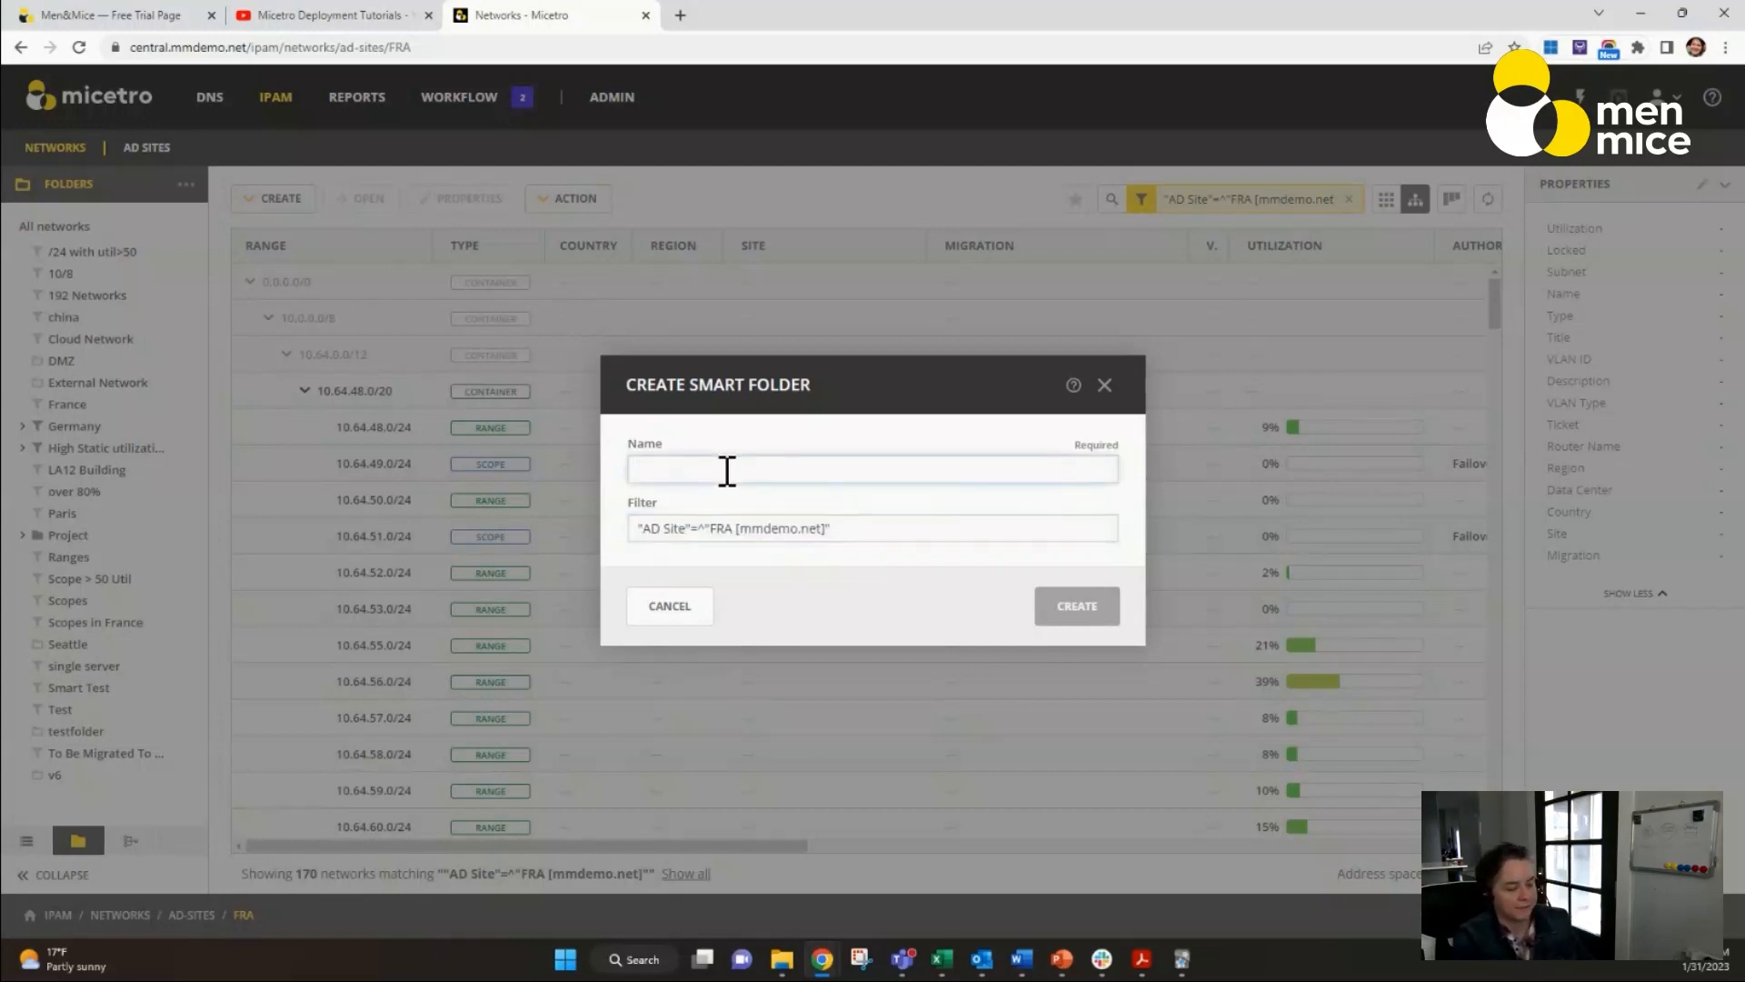
type("France")
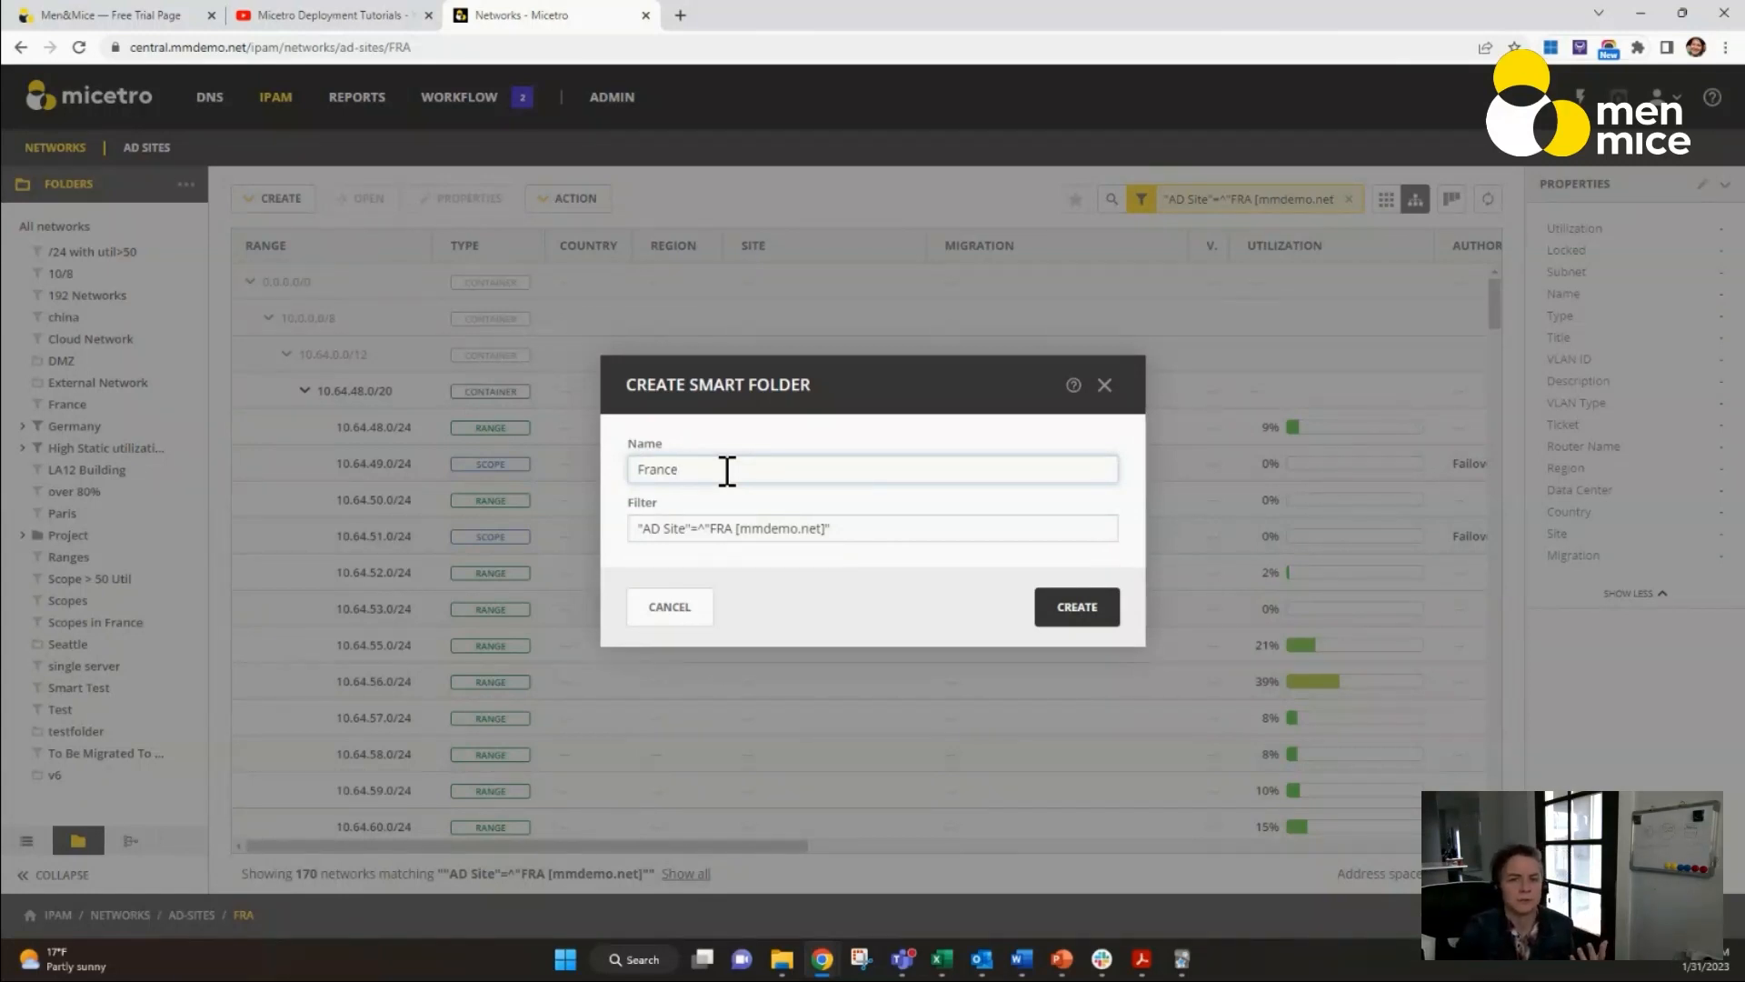
Append util<10 to the smart folder's filter, try to create it without a save comment, and discard the form.
left_click(842, 536)
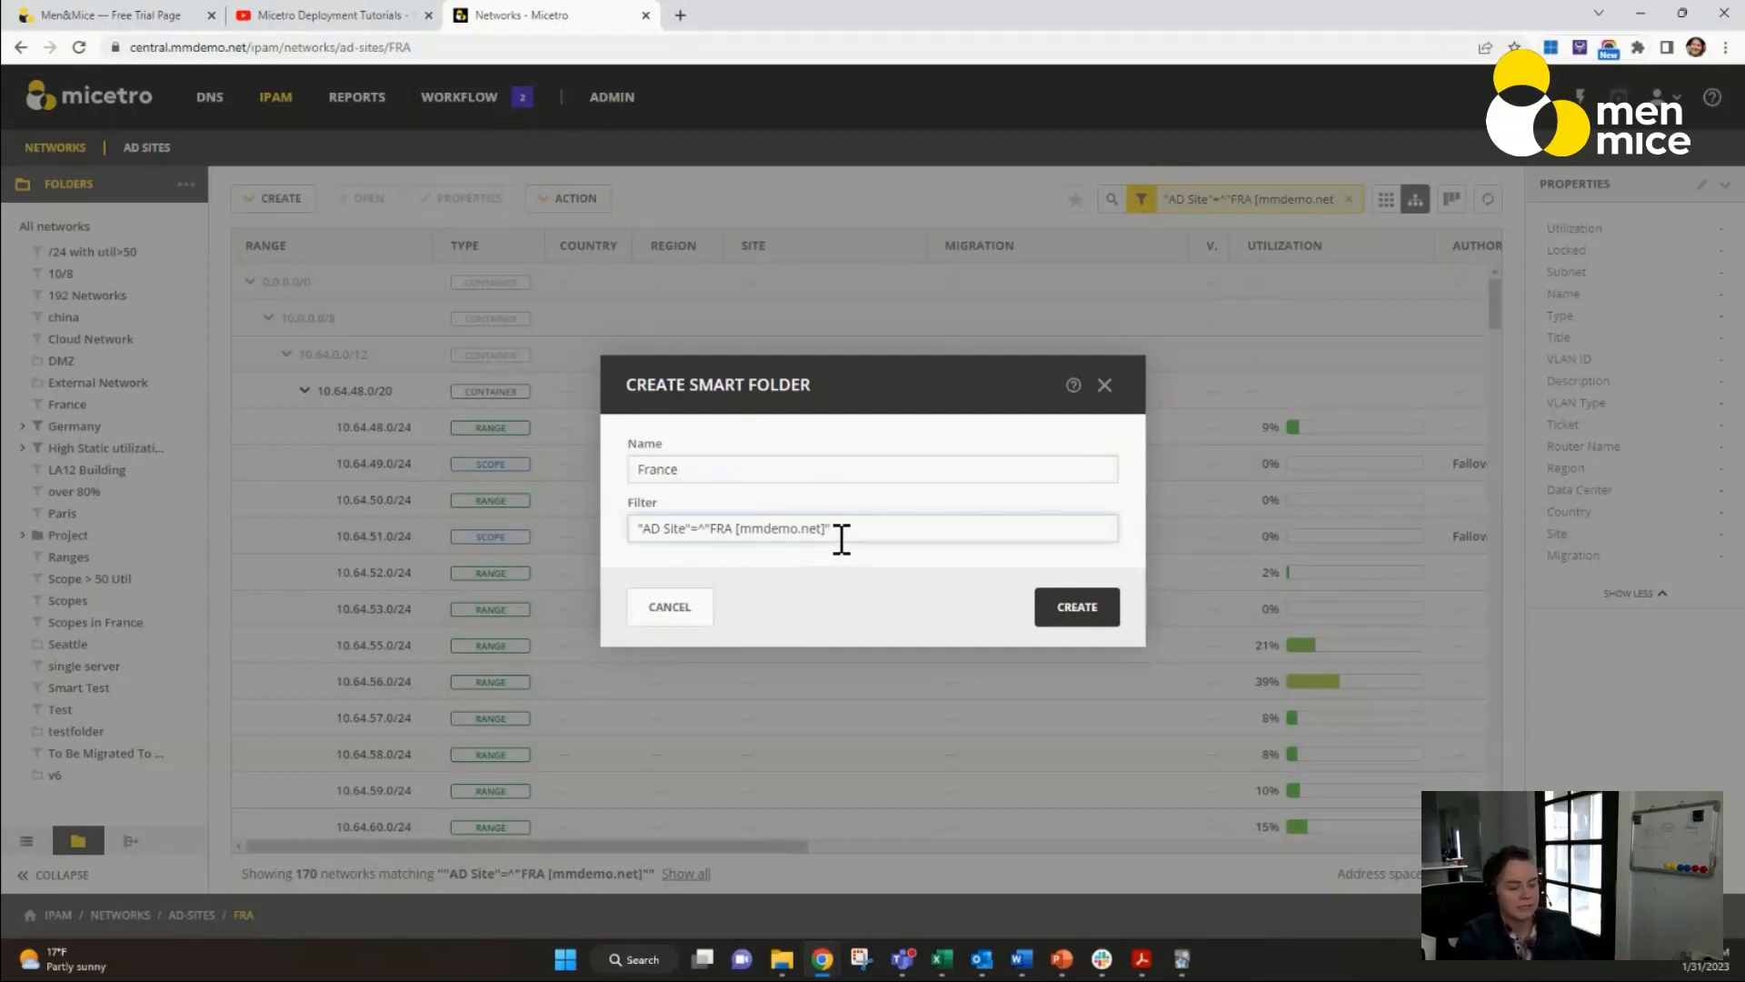
type("util<")
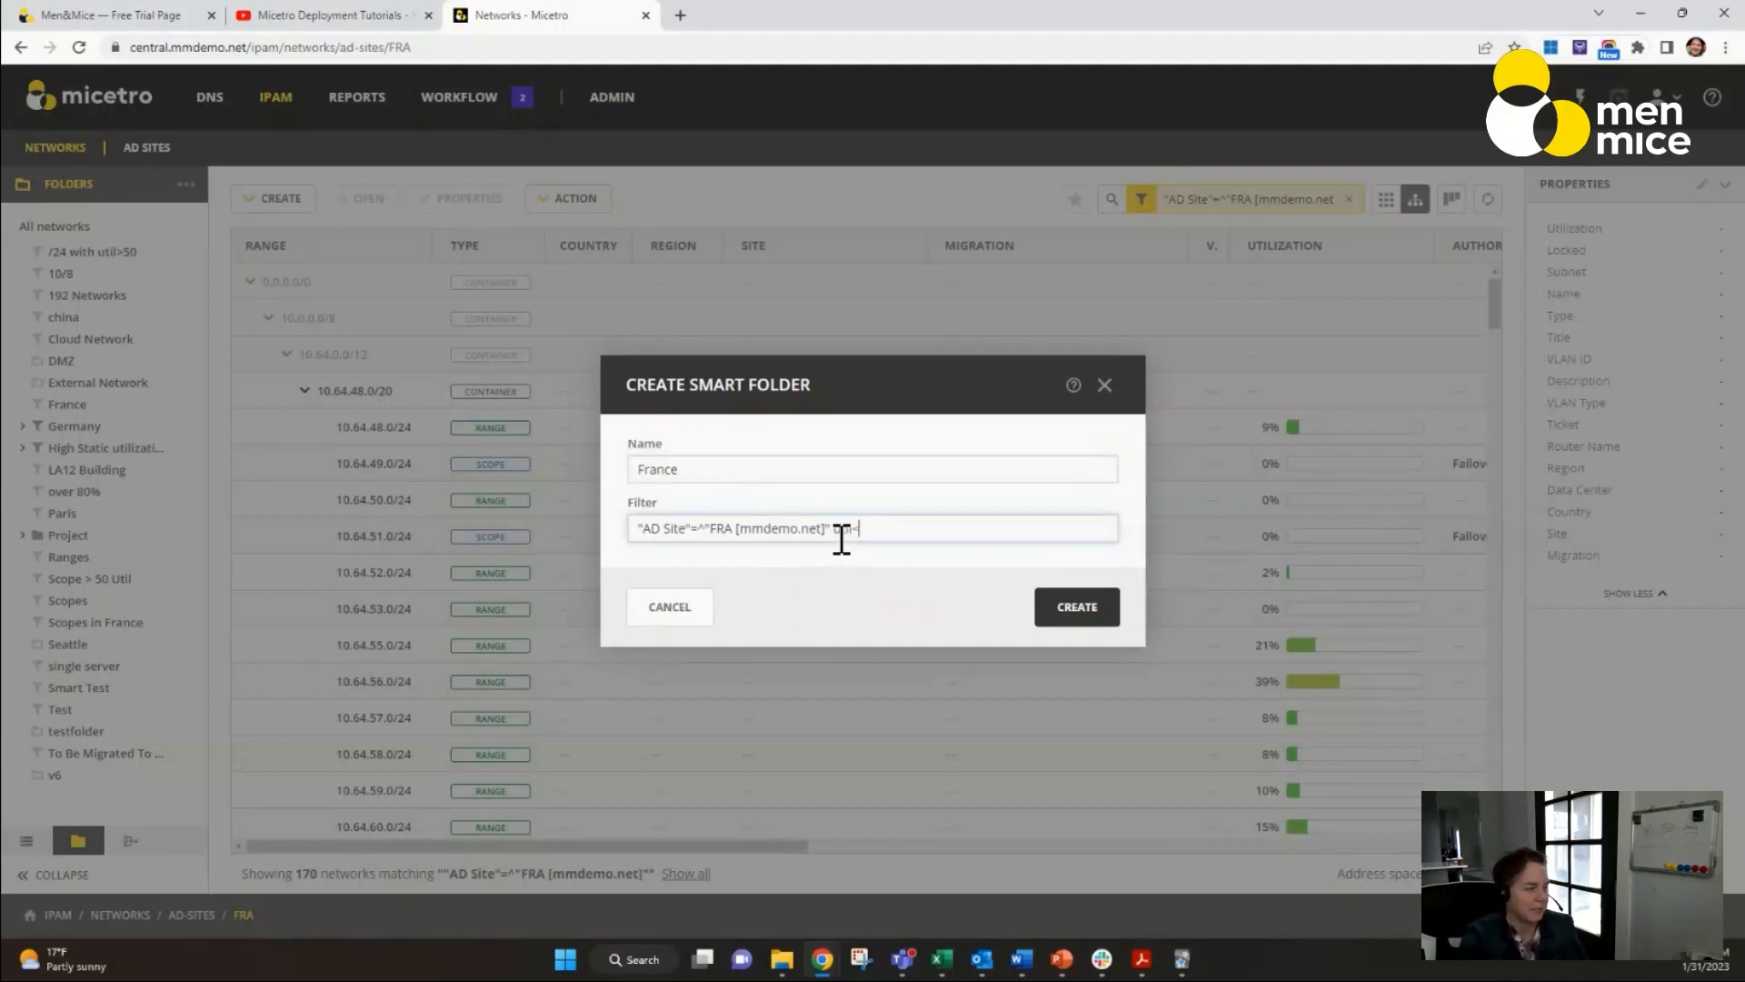
type("10")
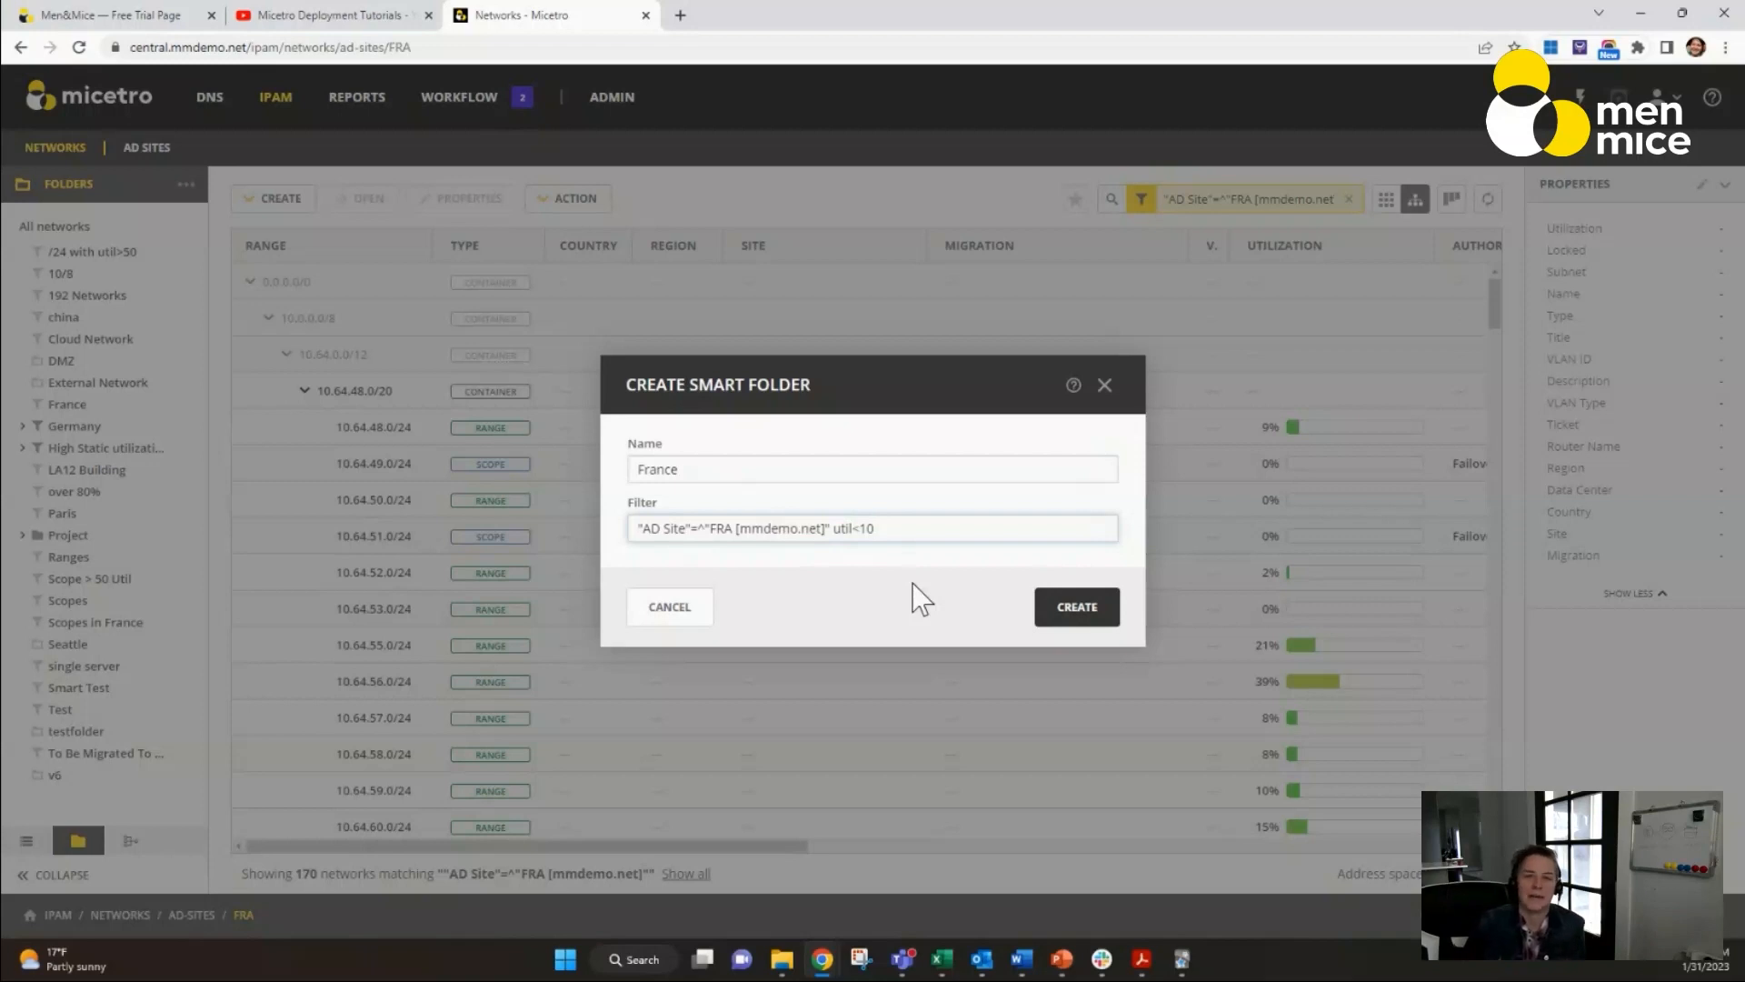
left_click(1083, 620)
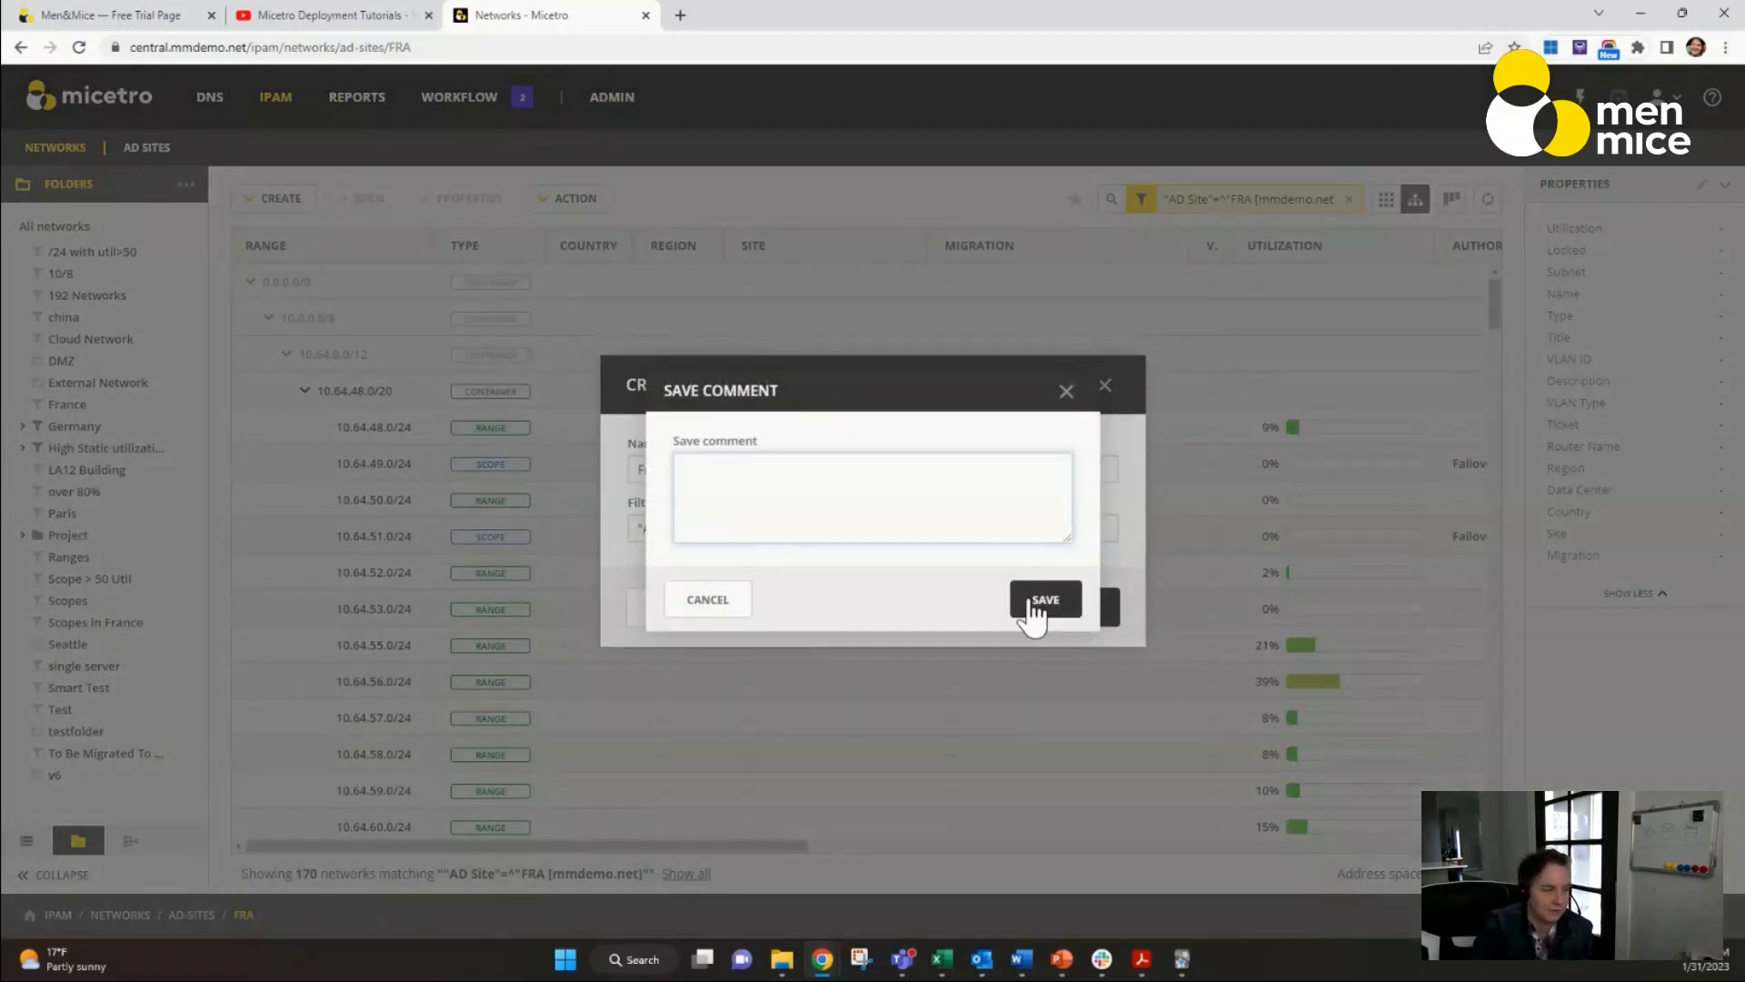
left_click(1034, 602)
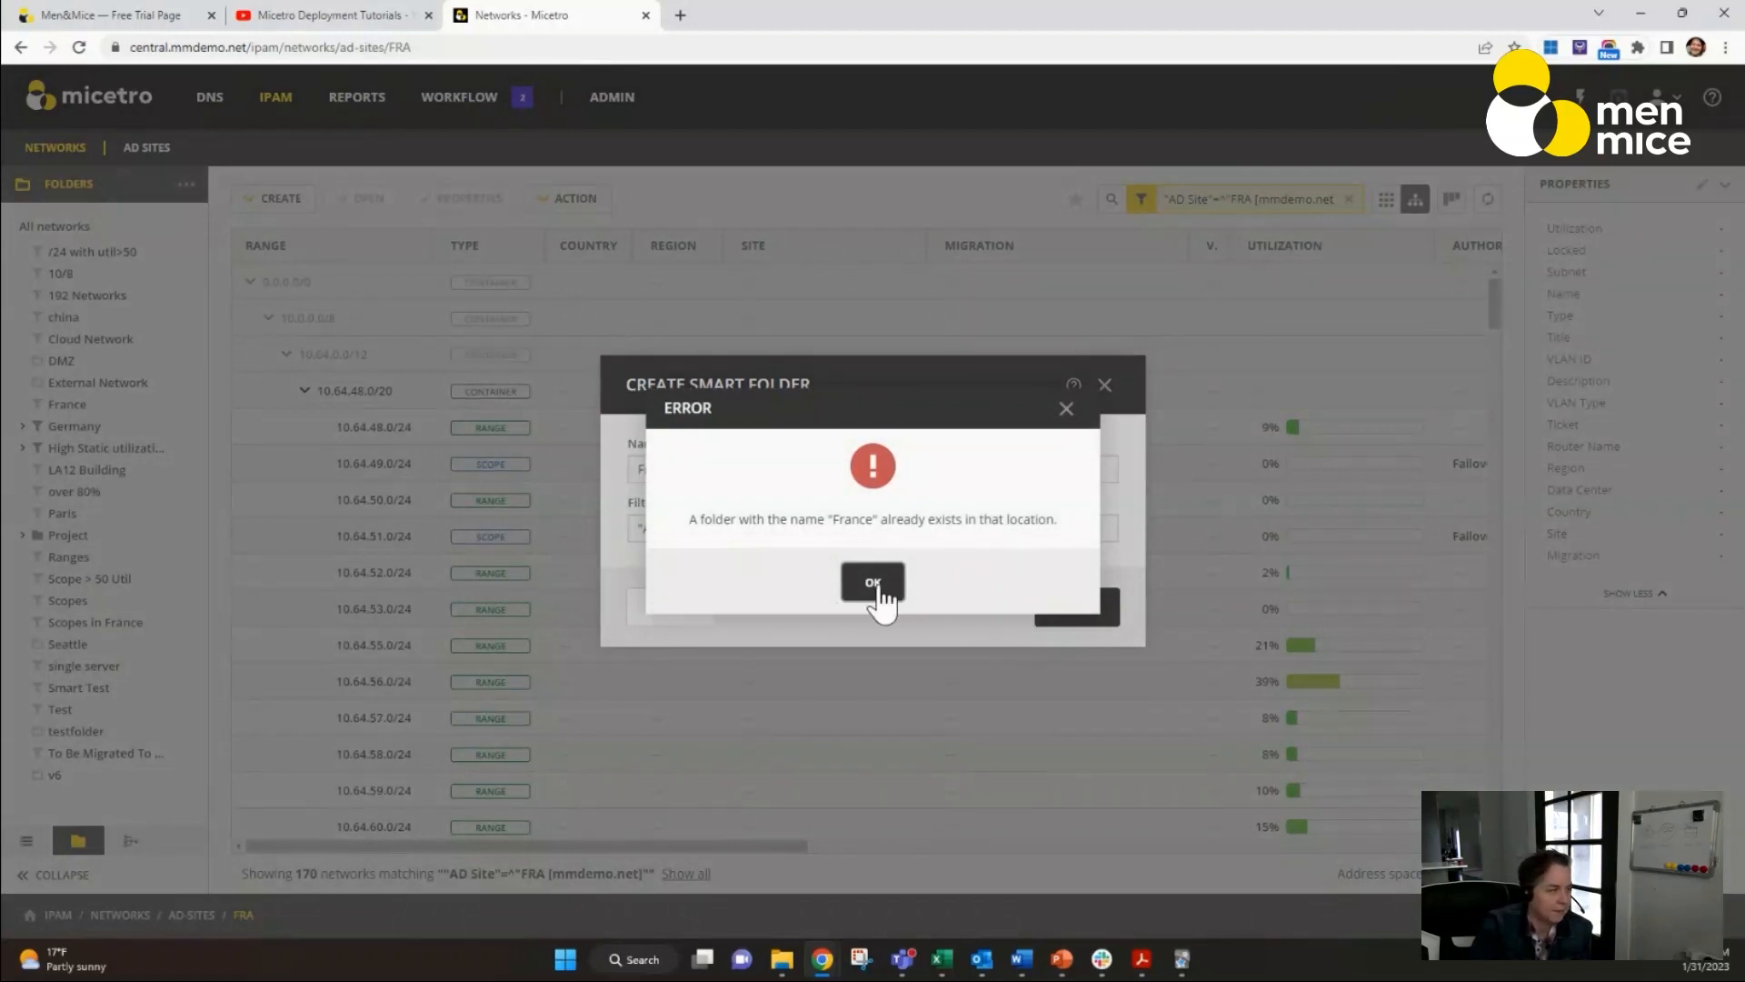
left_click(874, 586)
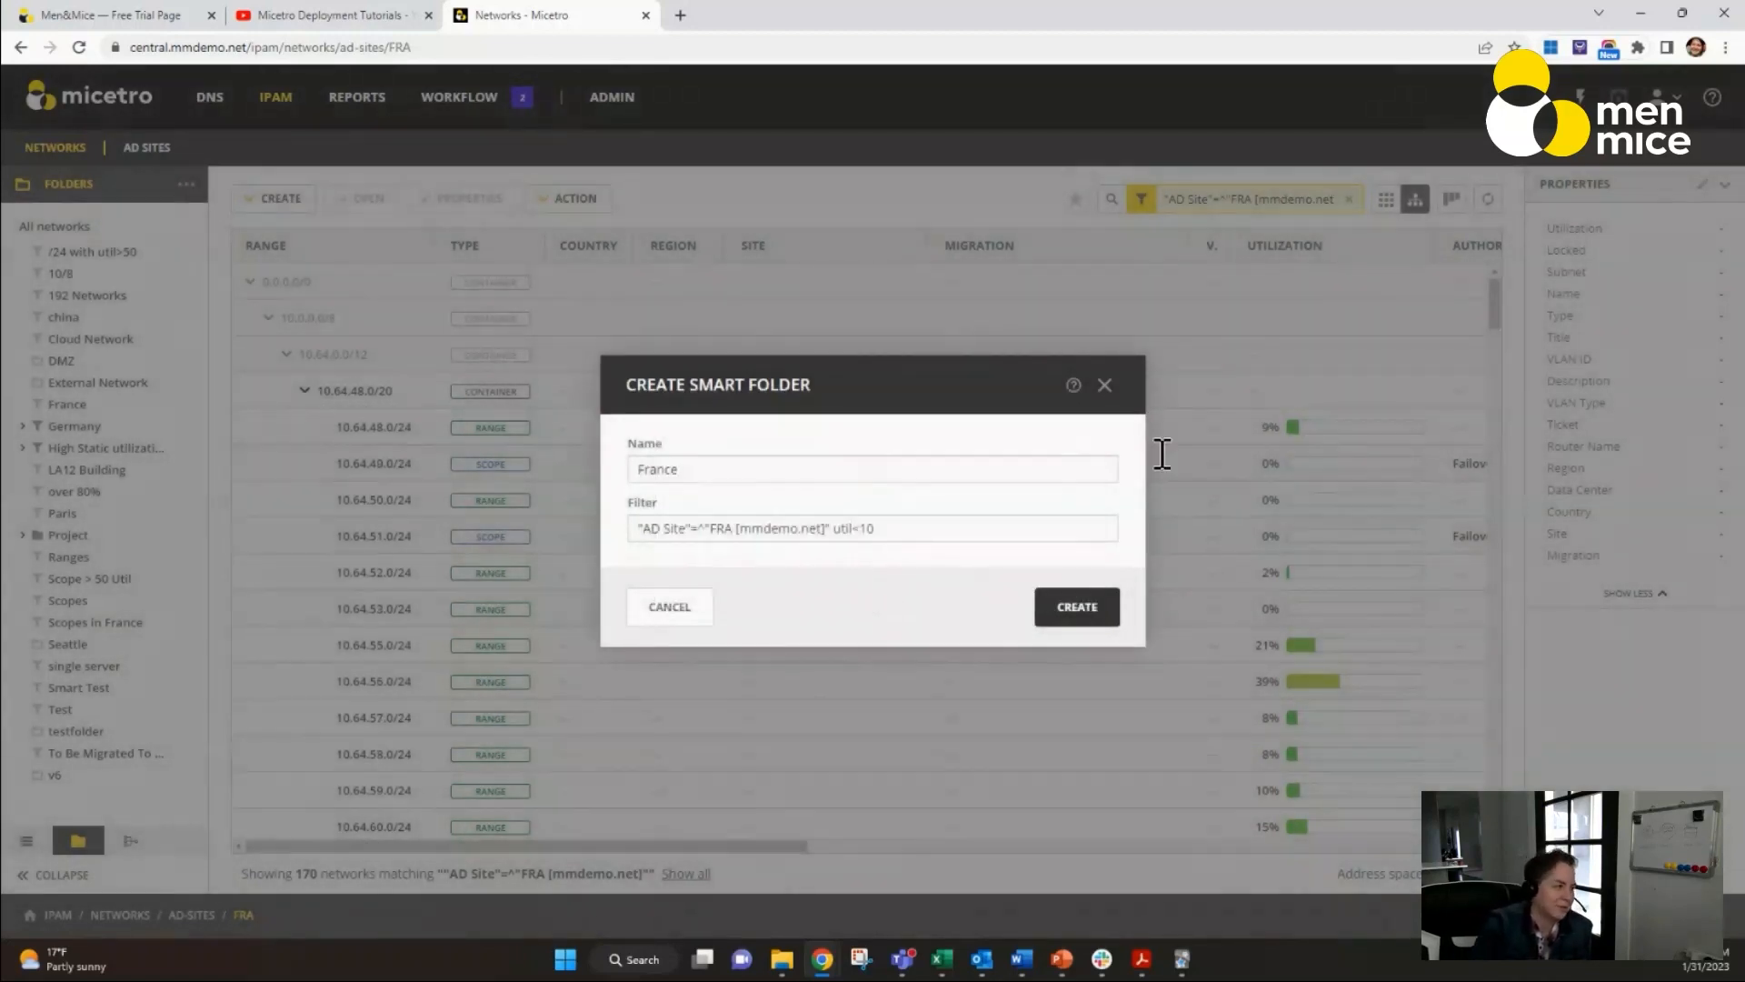
left_click(686, 618)
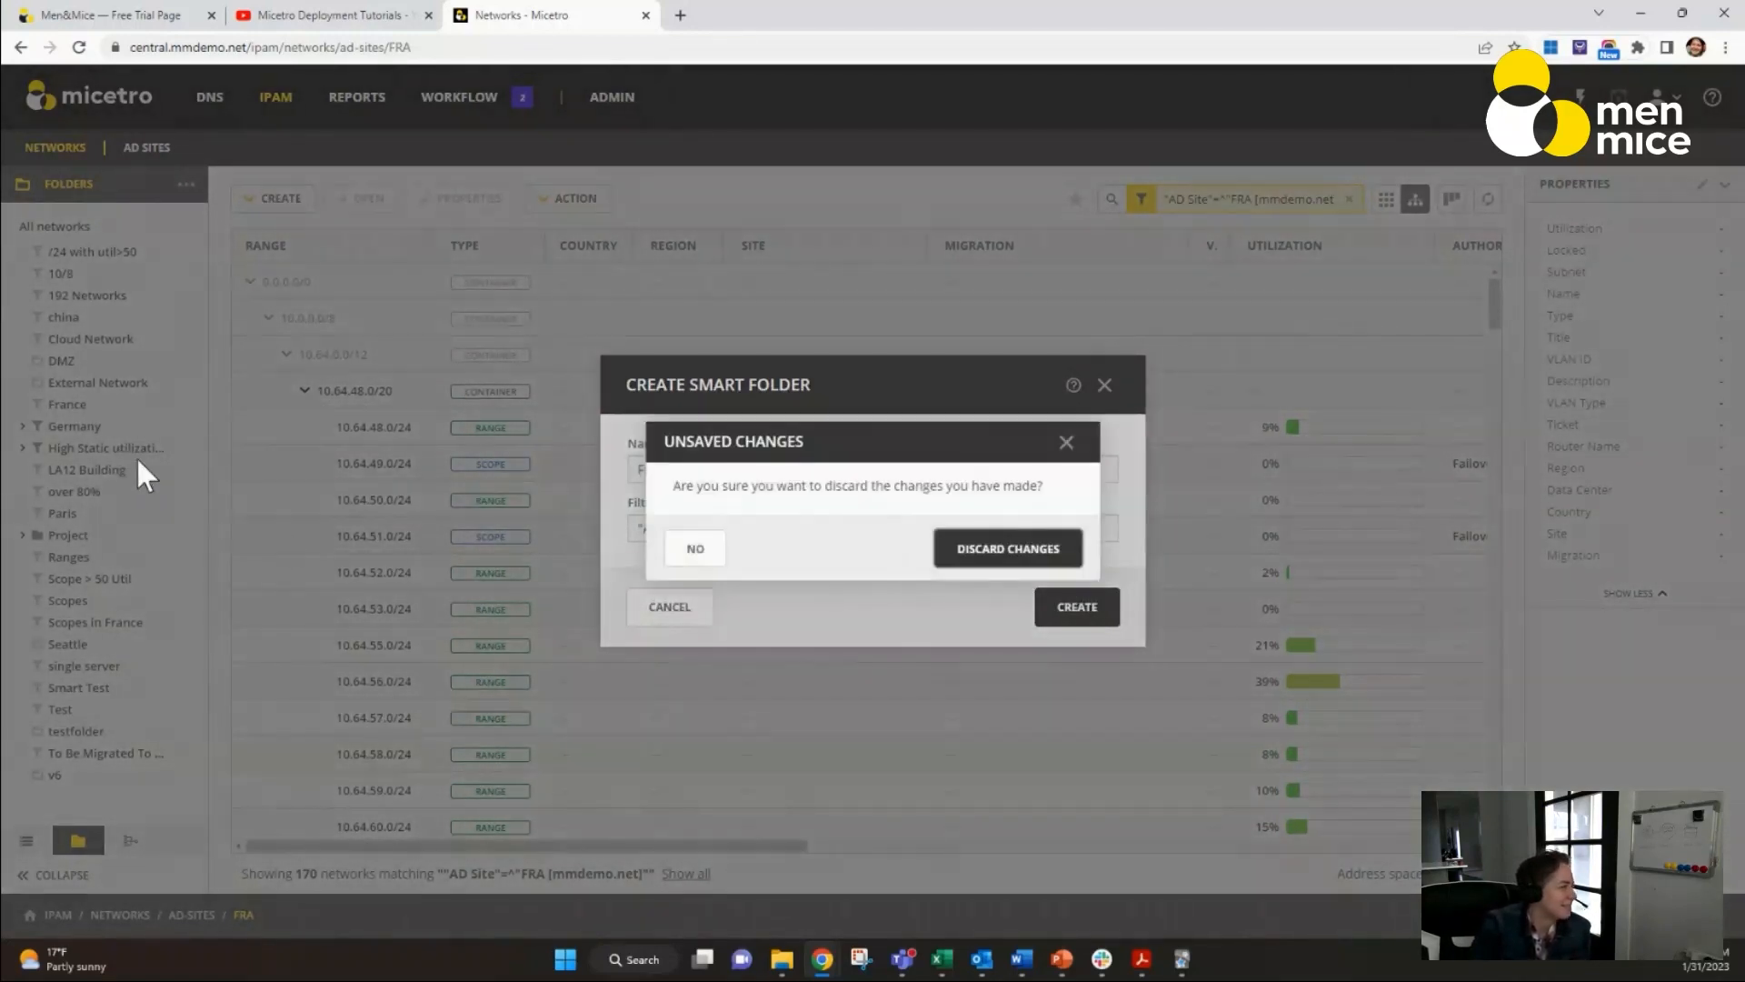
left_click(1045, 563)
Start a smart folder inside the existing France folder and append Util<10 to its AD site filter.
left_click(96, 408)
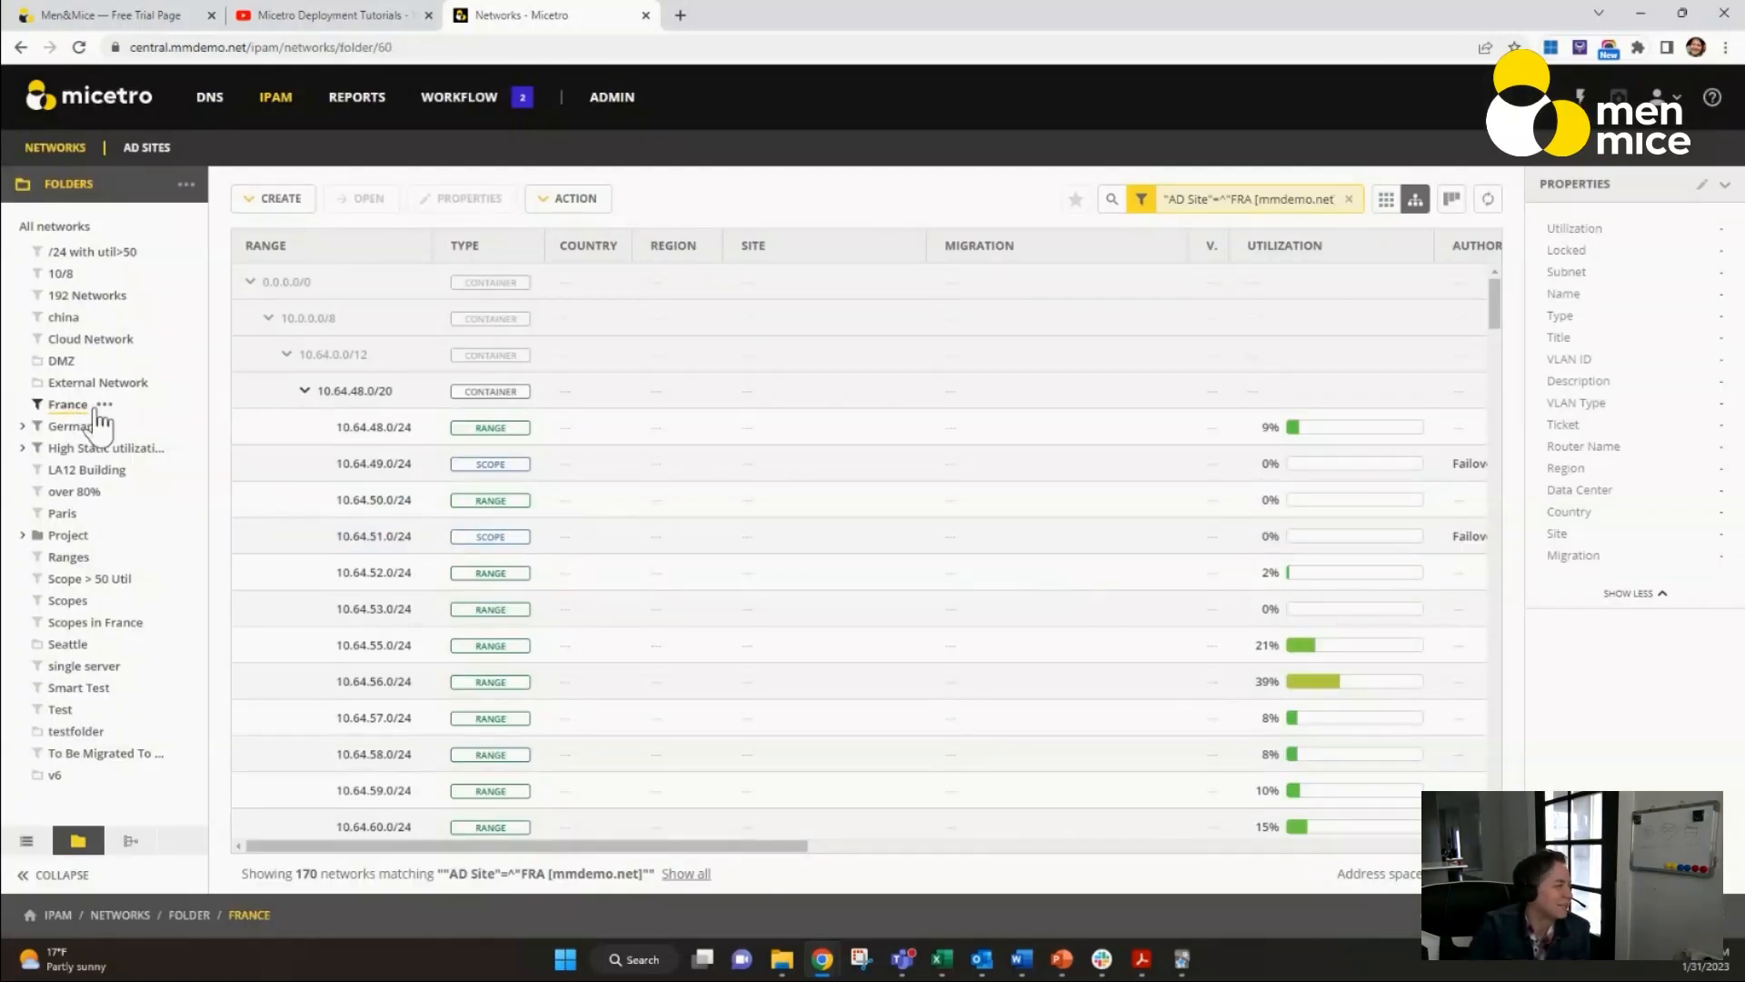
left_click(105, 403)
left_click(162, 434)
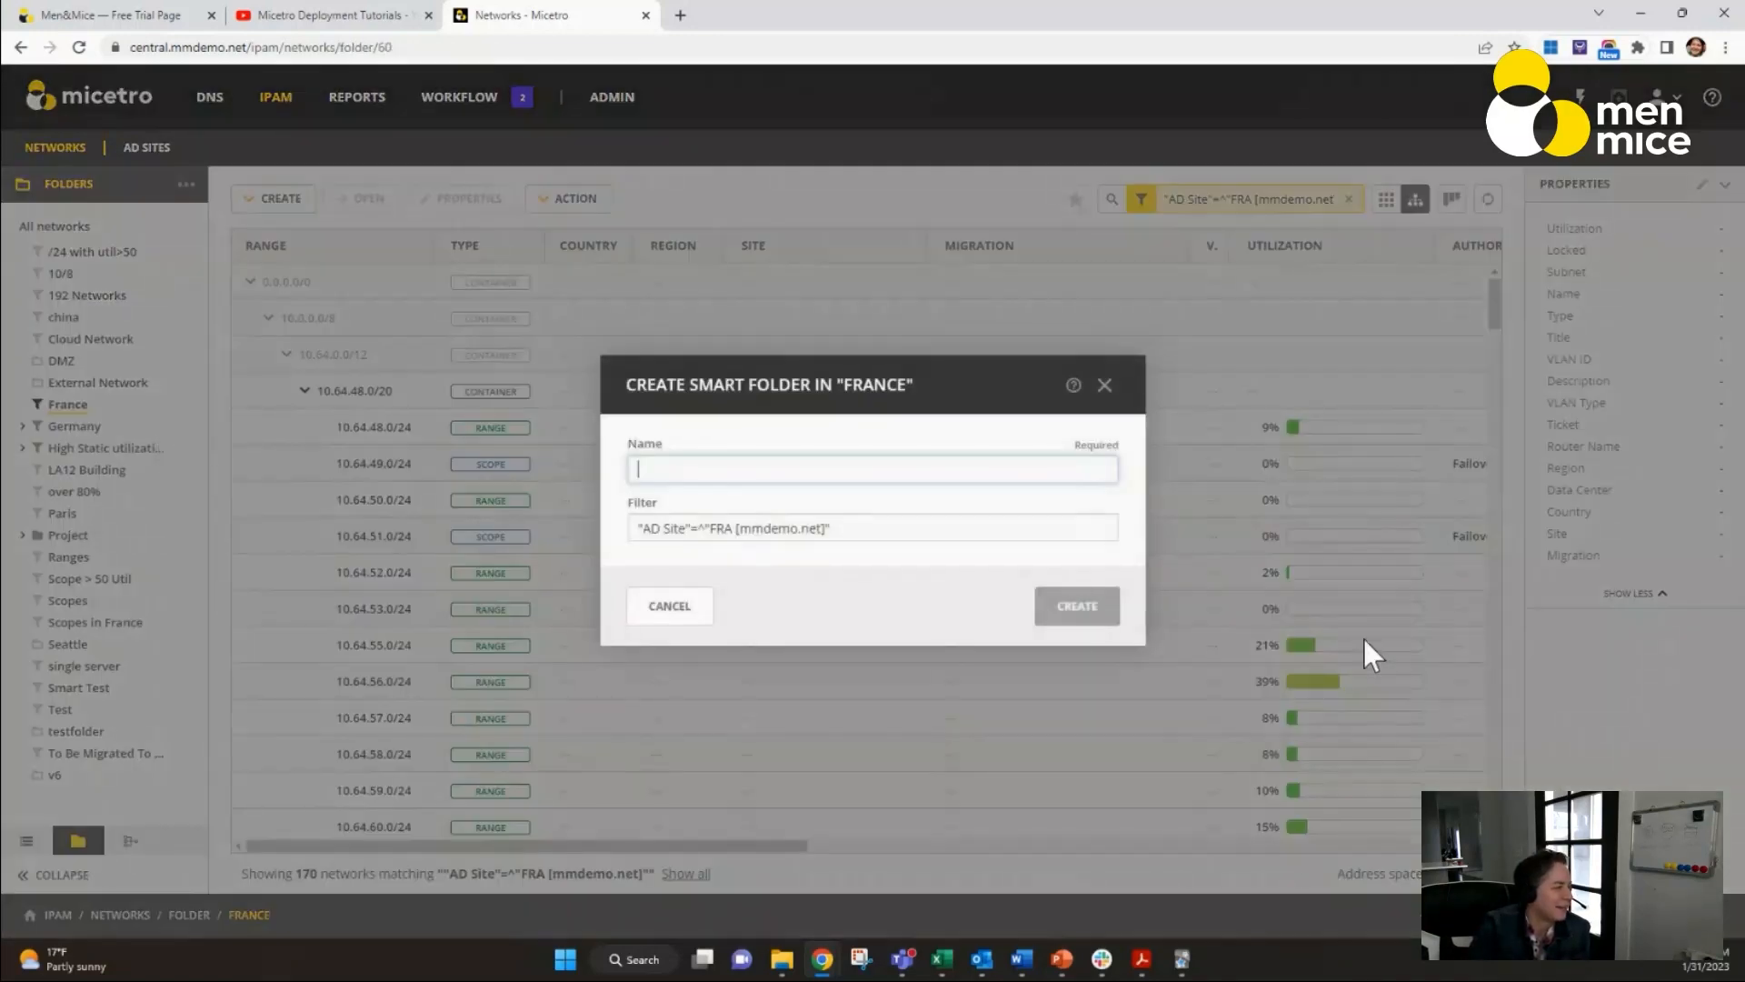
left_click(913, 532)
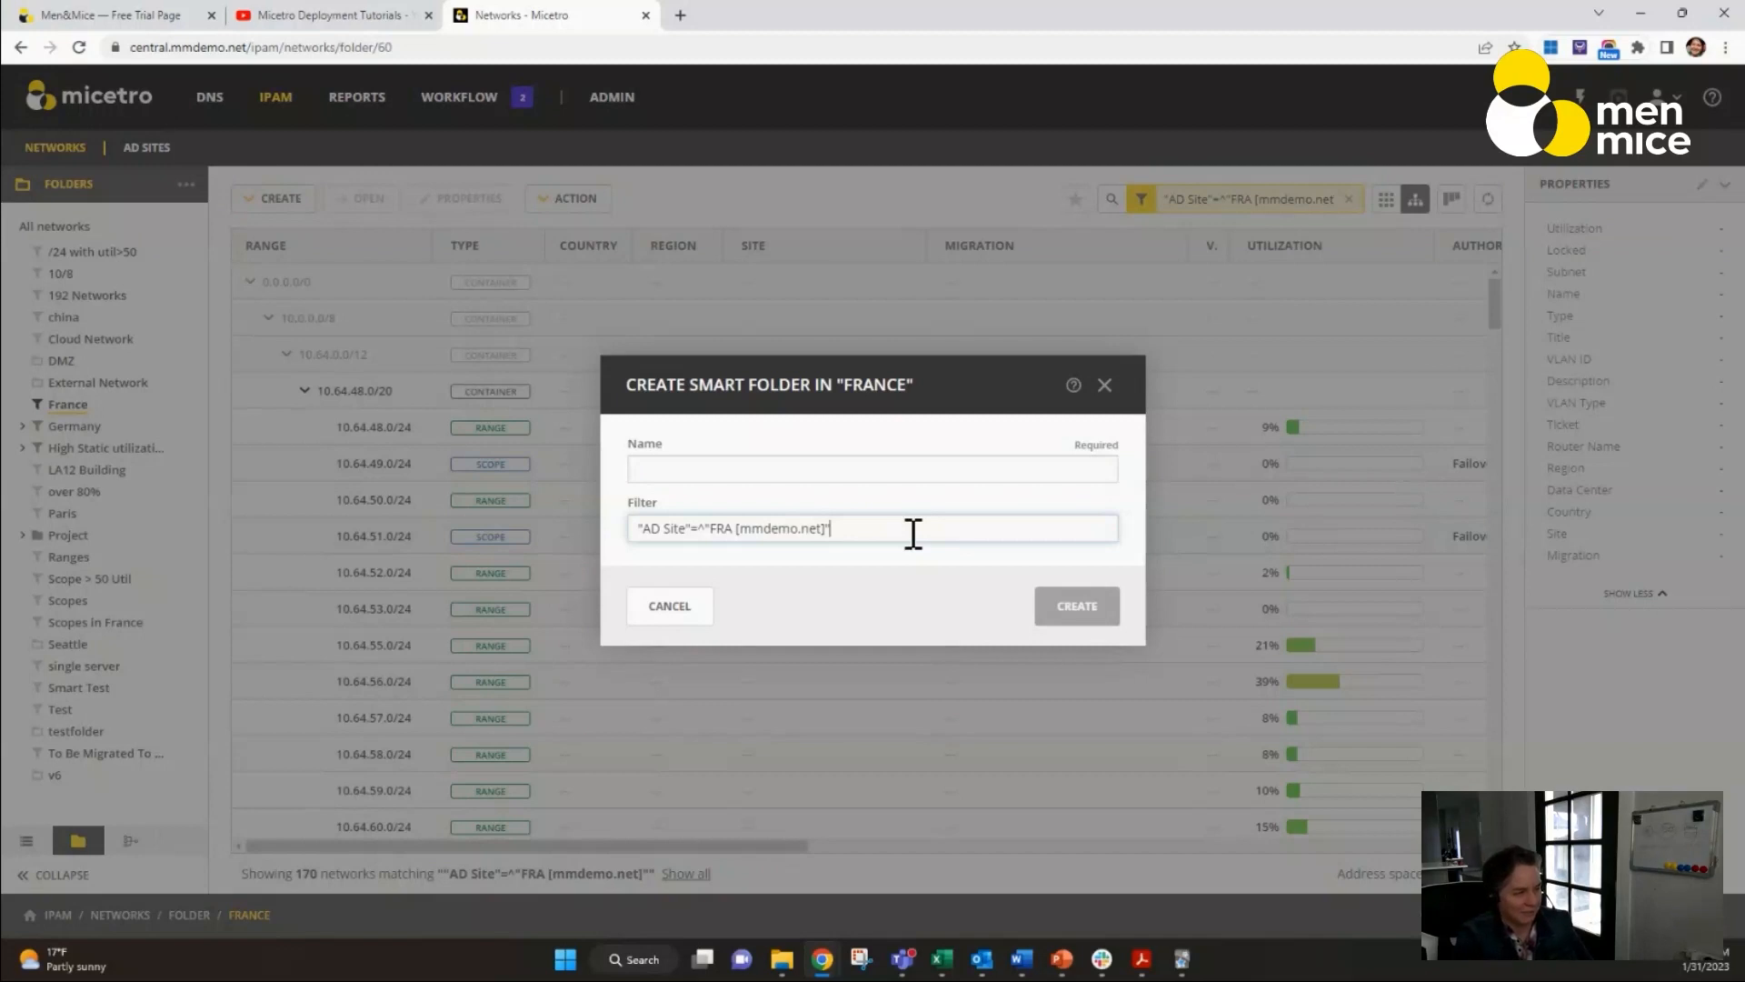
type("Util<10")
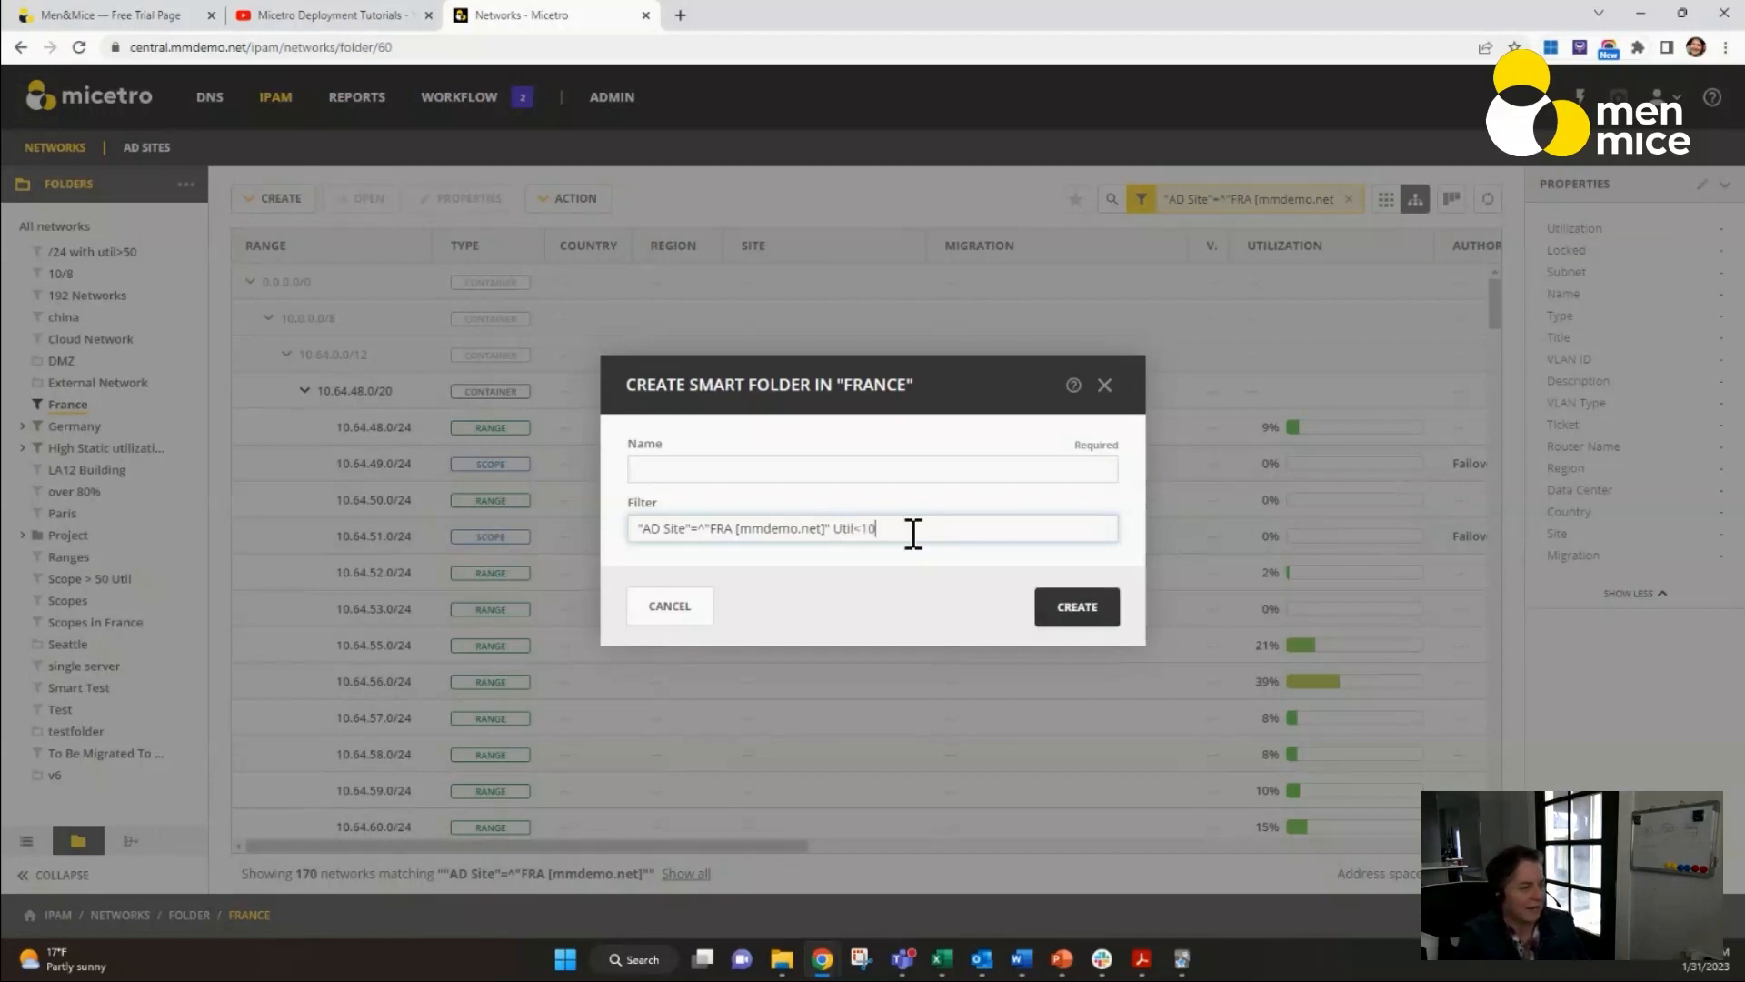
Name the nested smart folder Under 10, create it, and show the networks it contains.
left_click(927, 471)
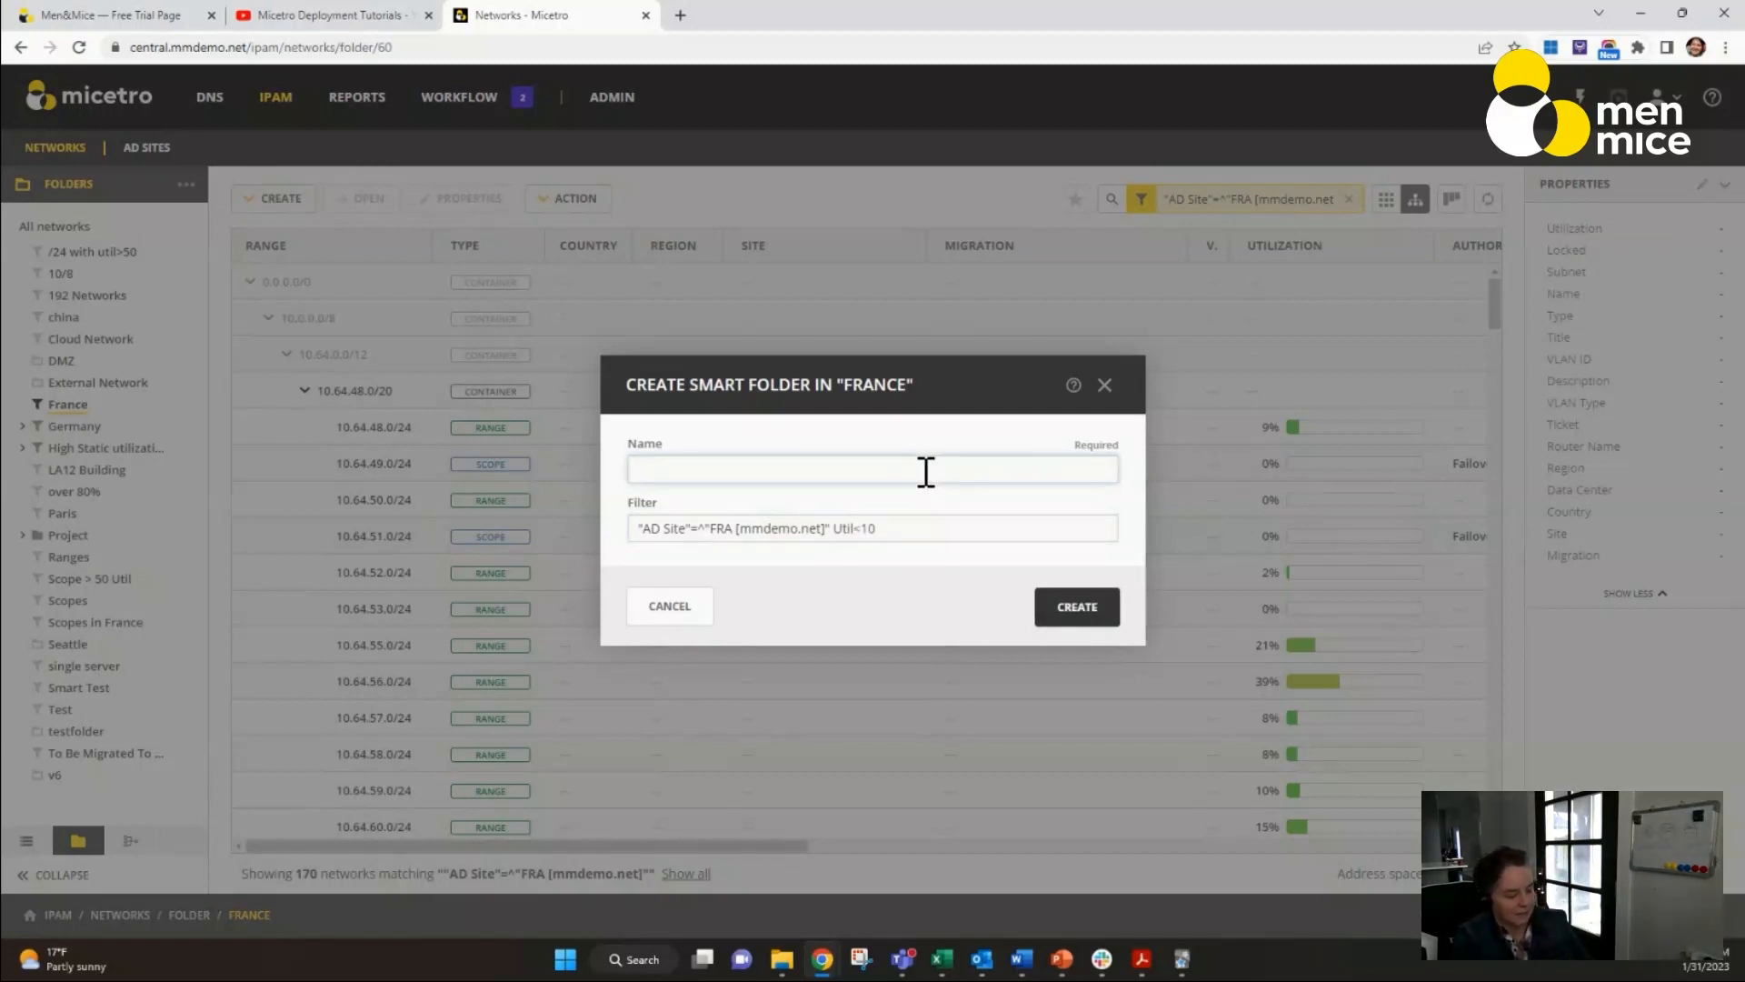
type("France under")
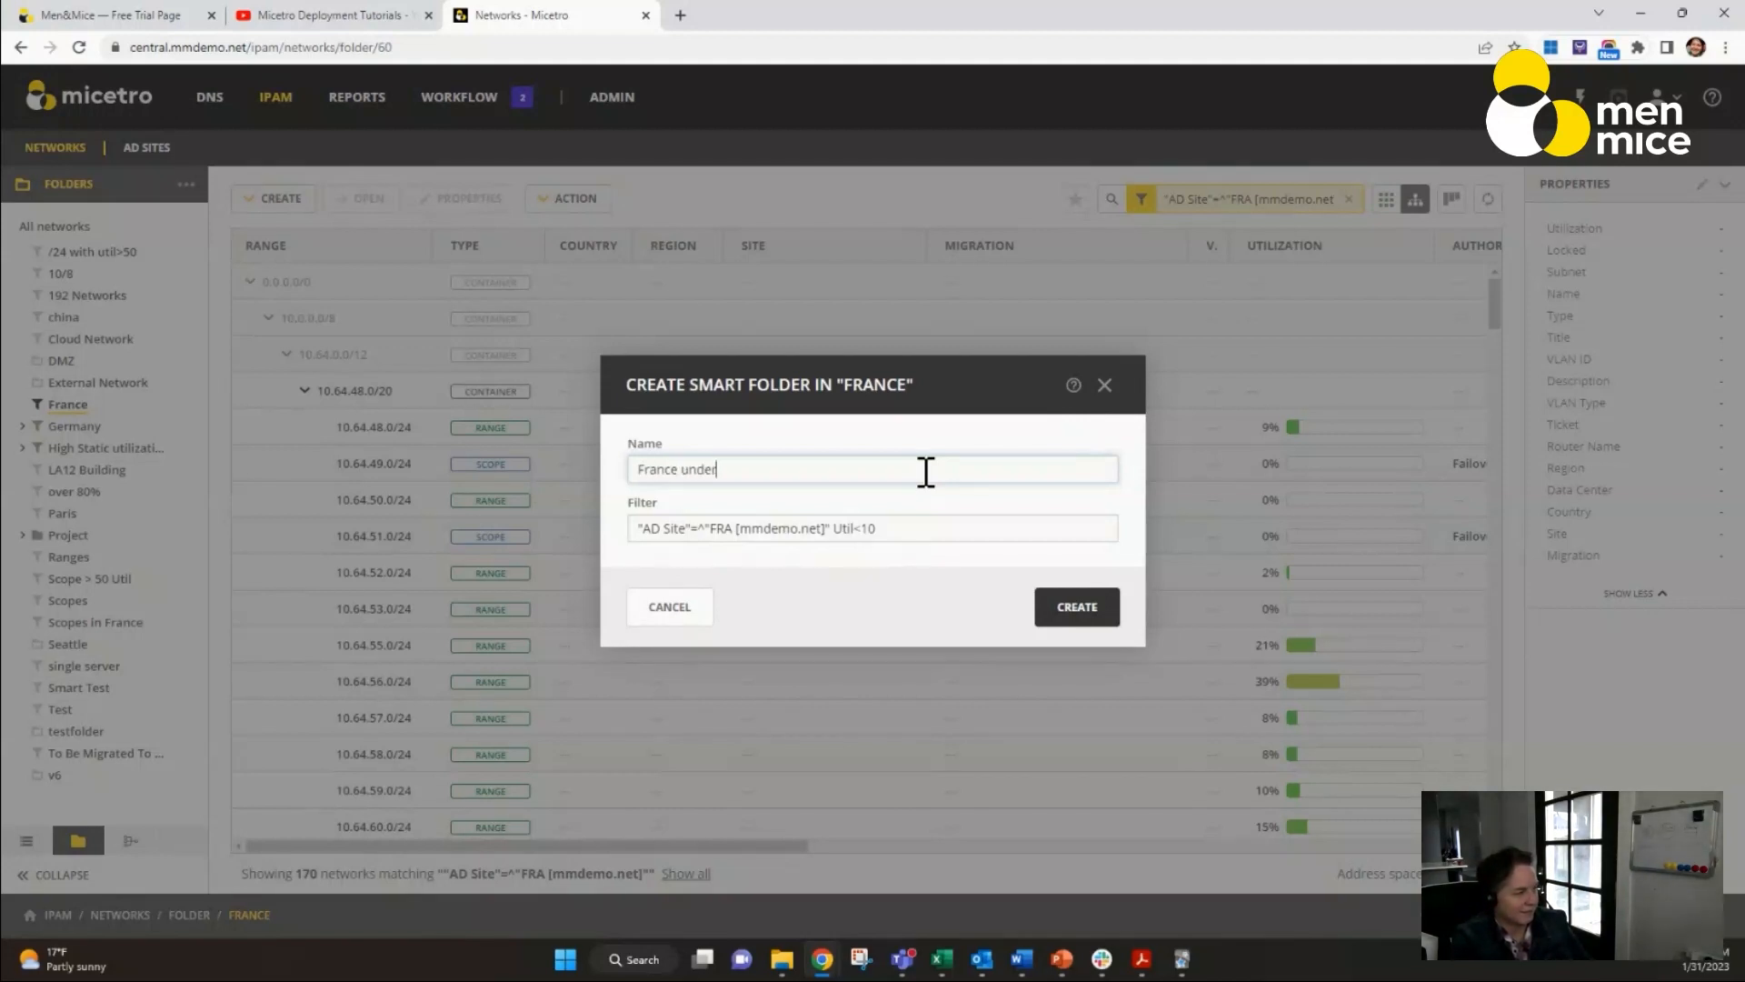
key("BackSpace")
key("BackSpace")
key("BackSpace")
key("BackSpace")
key("BackSpace")
key("BackSpace")
key("BackSpace")
key("BackSpace")
key("BackSpace")
key("BackSpace")
key("BackSpace")
key("BackSpace")
type("Under 10")
left_click(1077, 609)
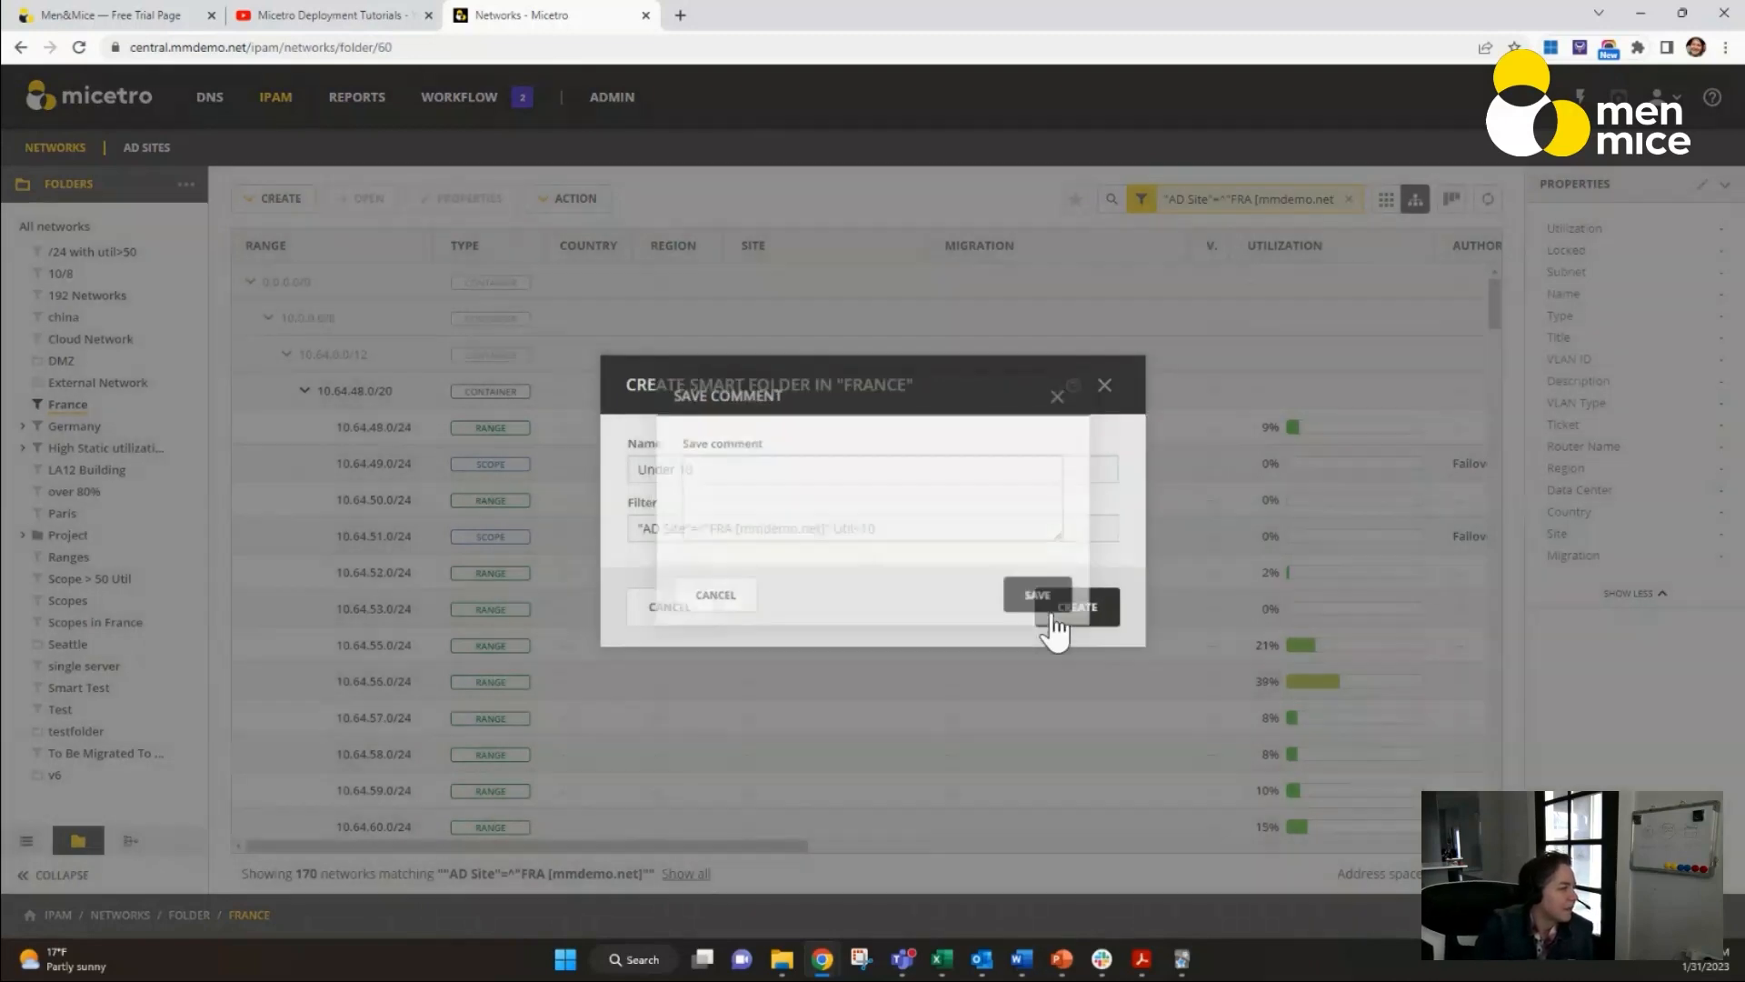
left_click(1052, 611)
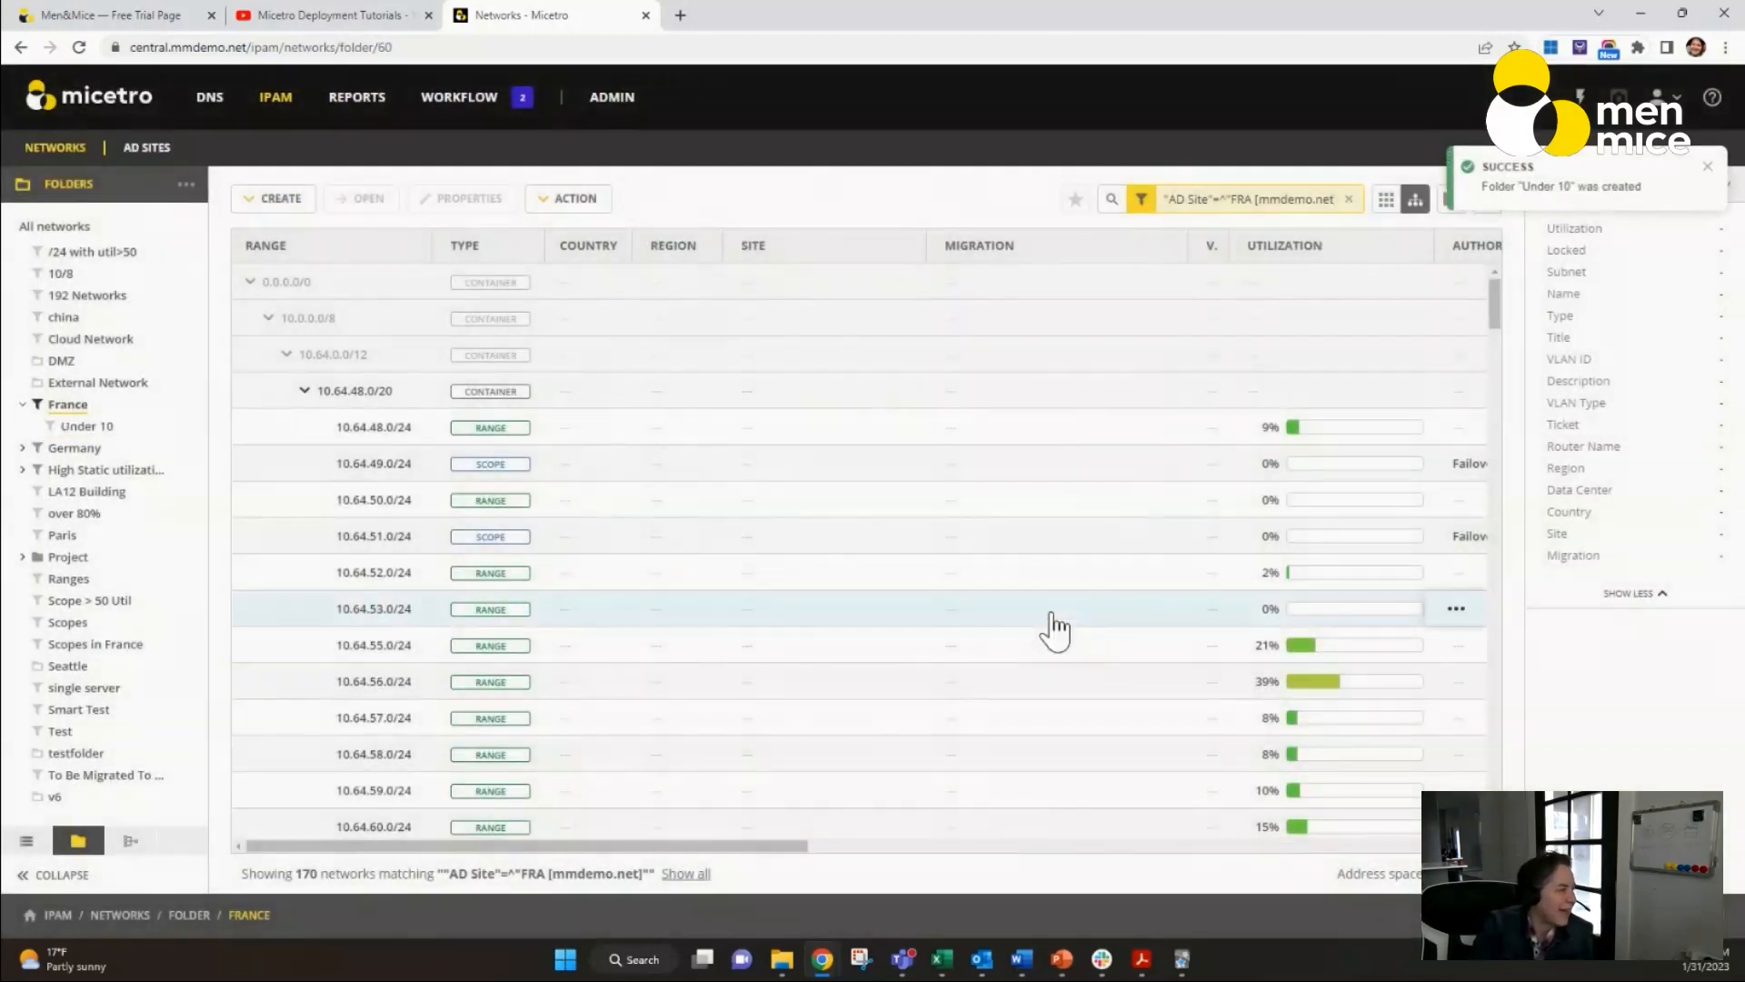
left_click(91, 428)
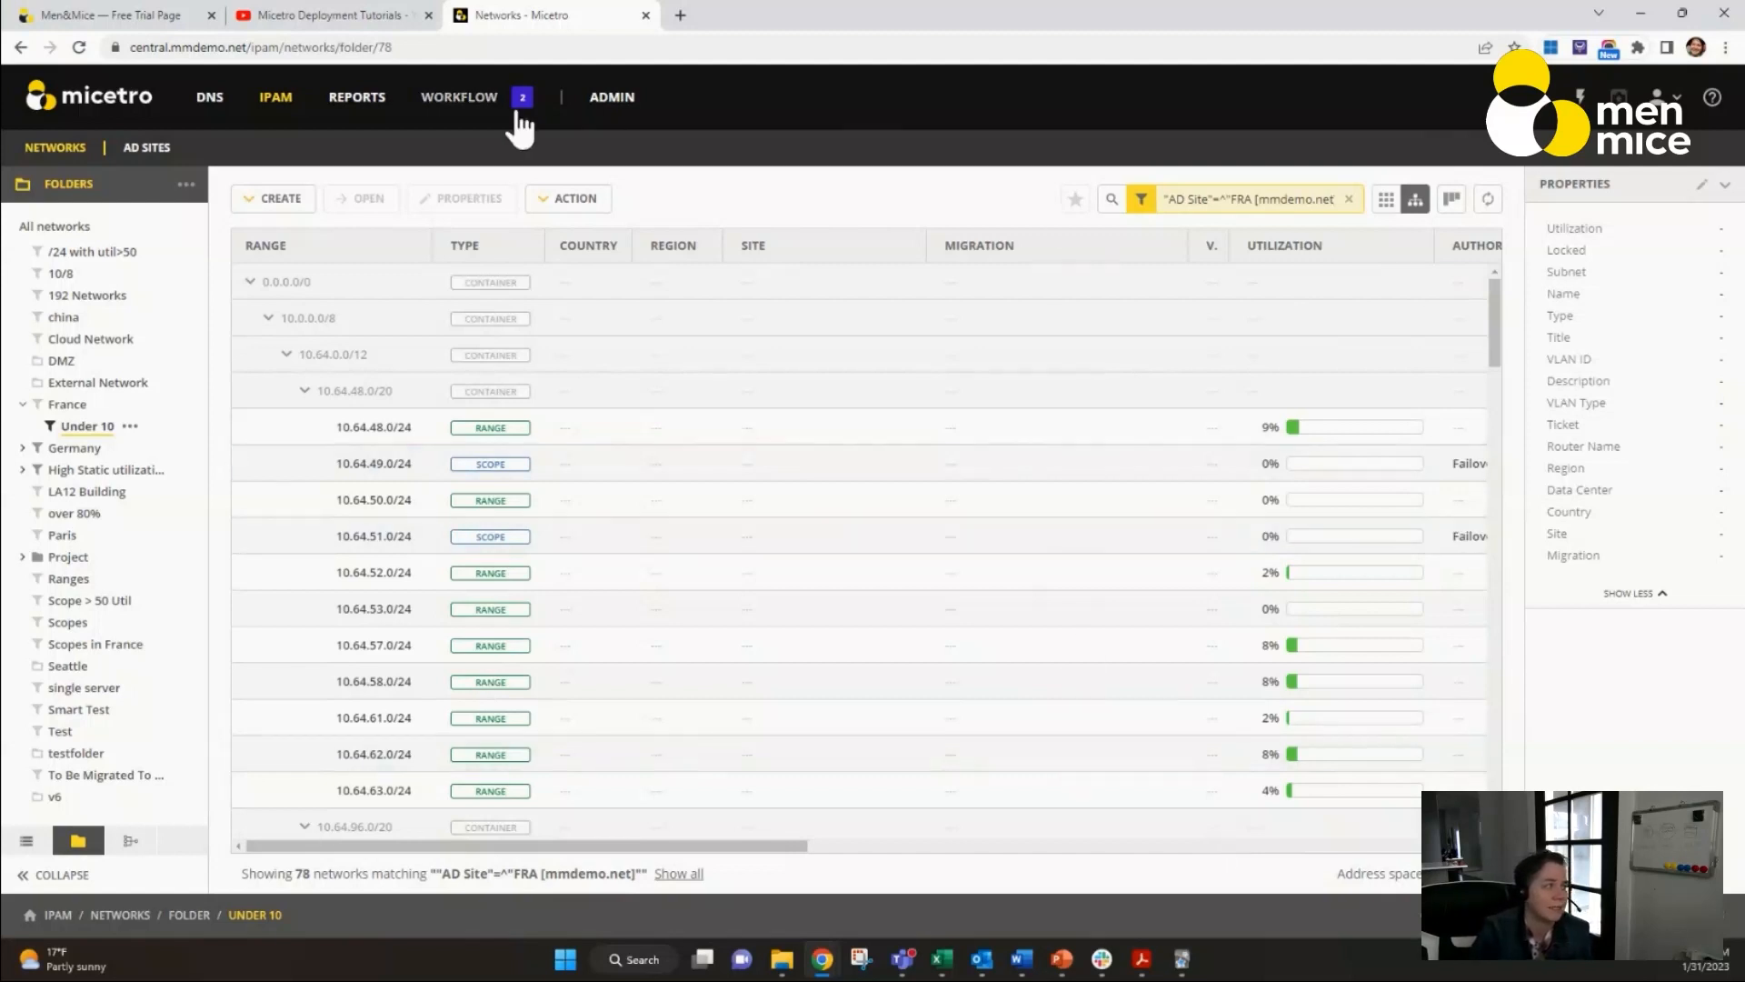
View the server management overview in the administration area and list the AD-integrated DNS zones.
left_click(618, 107)
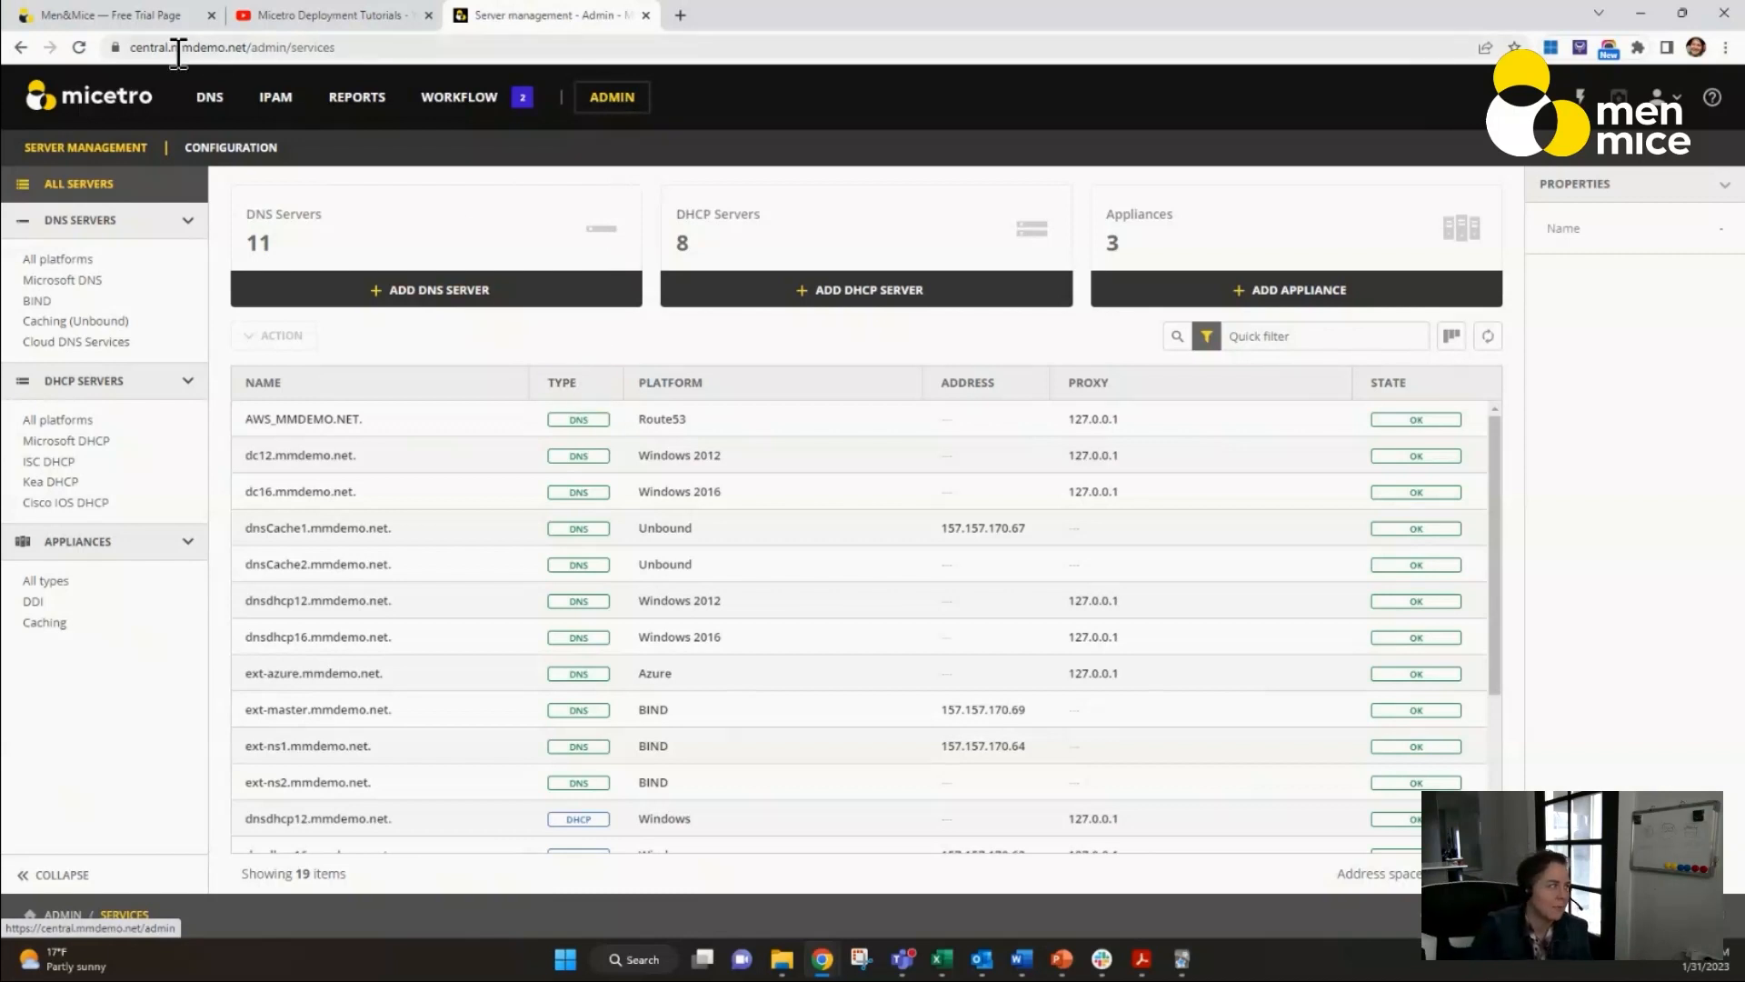
left_click(210, 97)
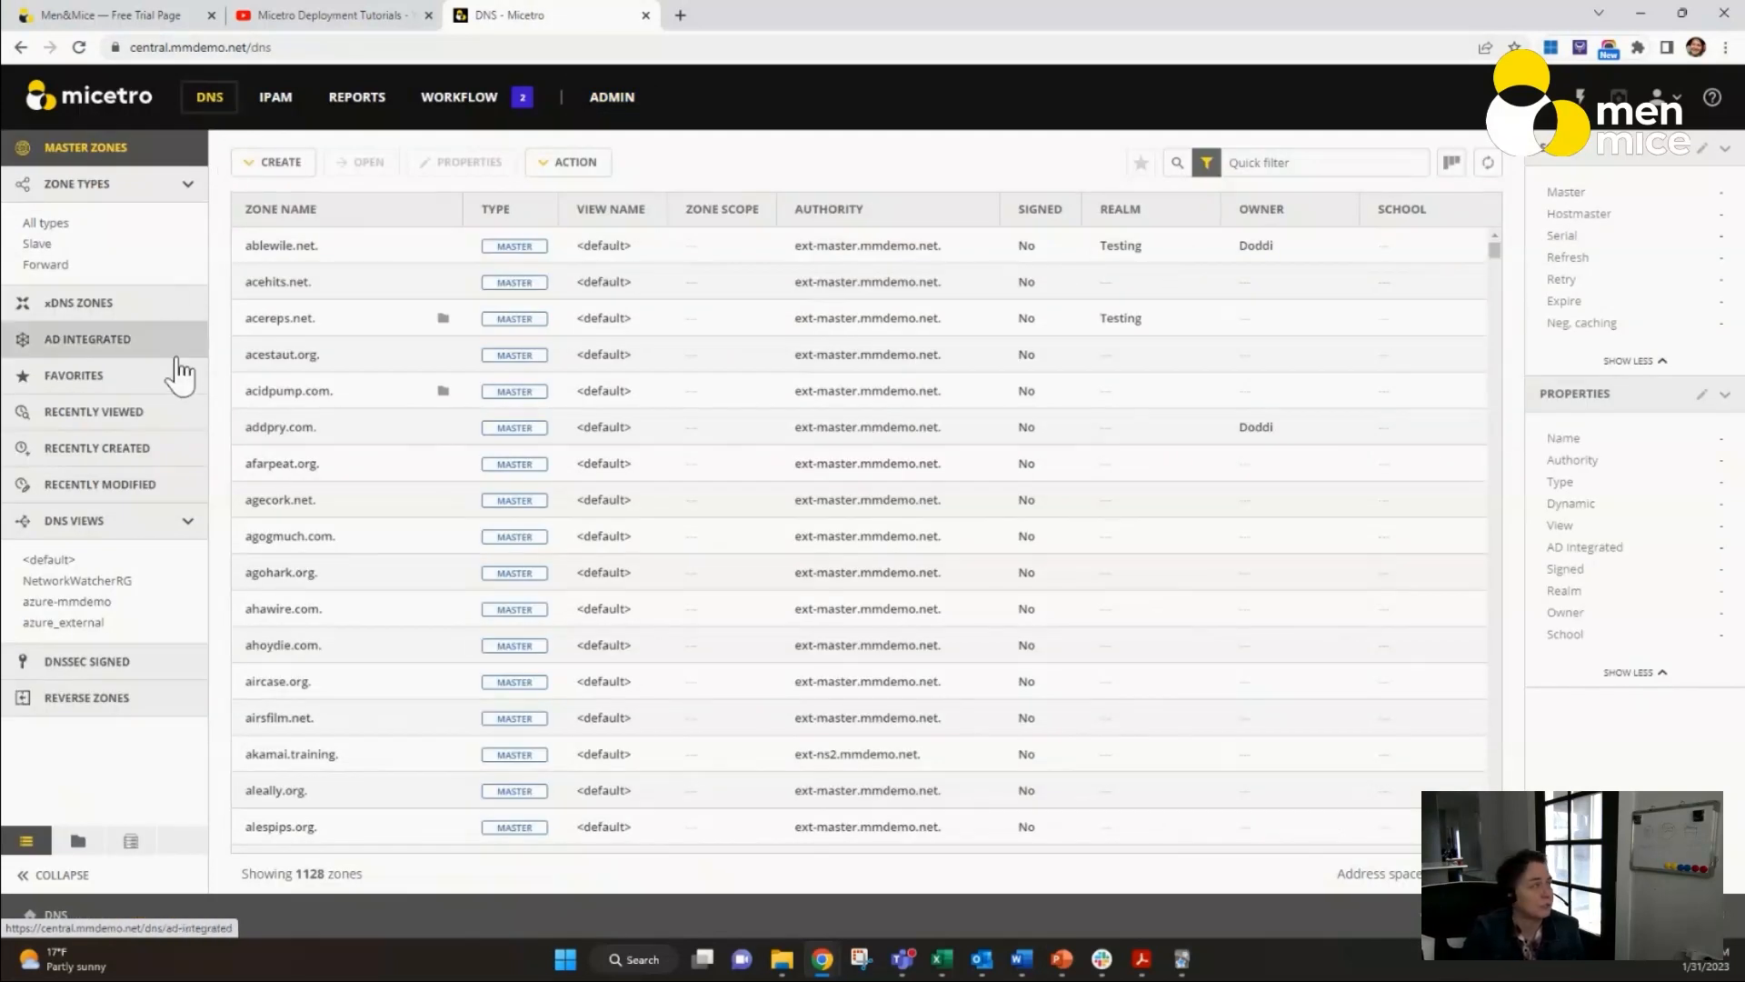
left_click(85, 341)
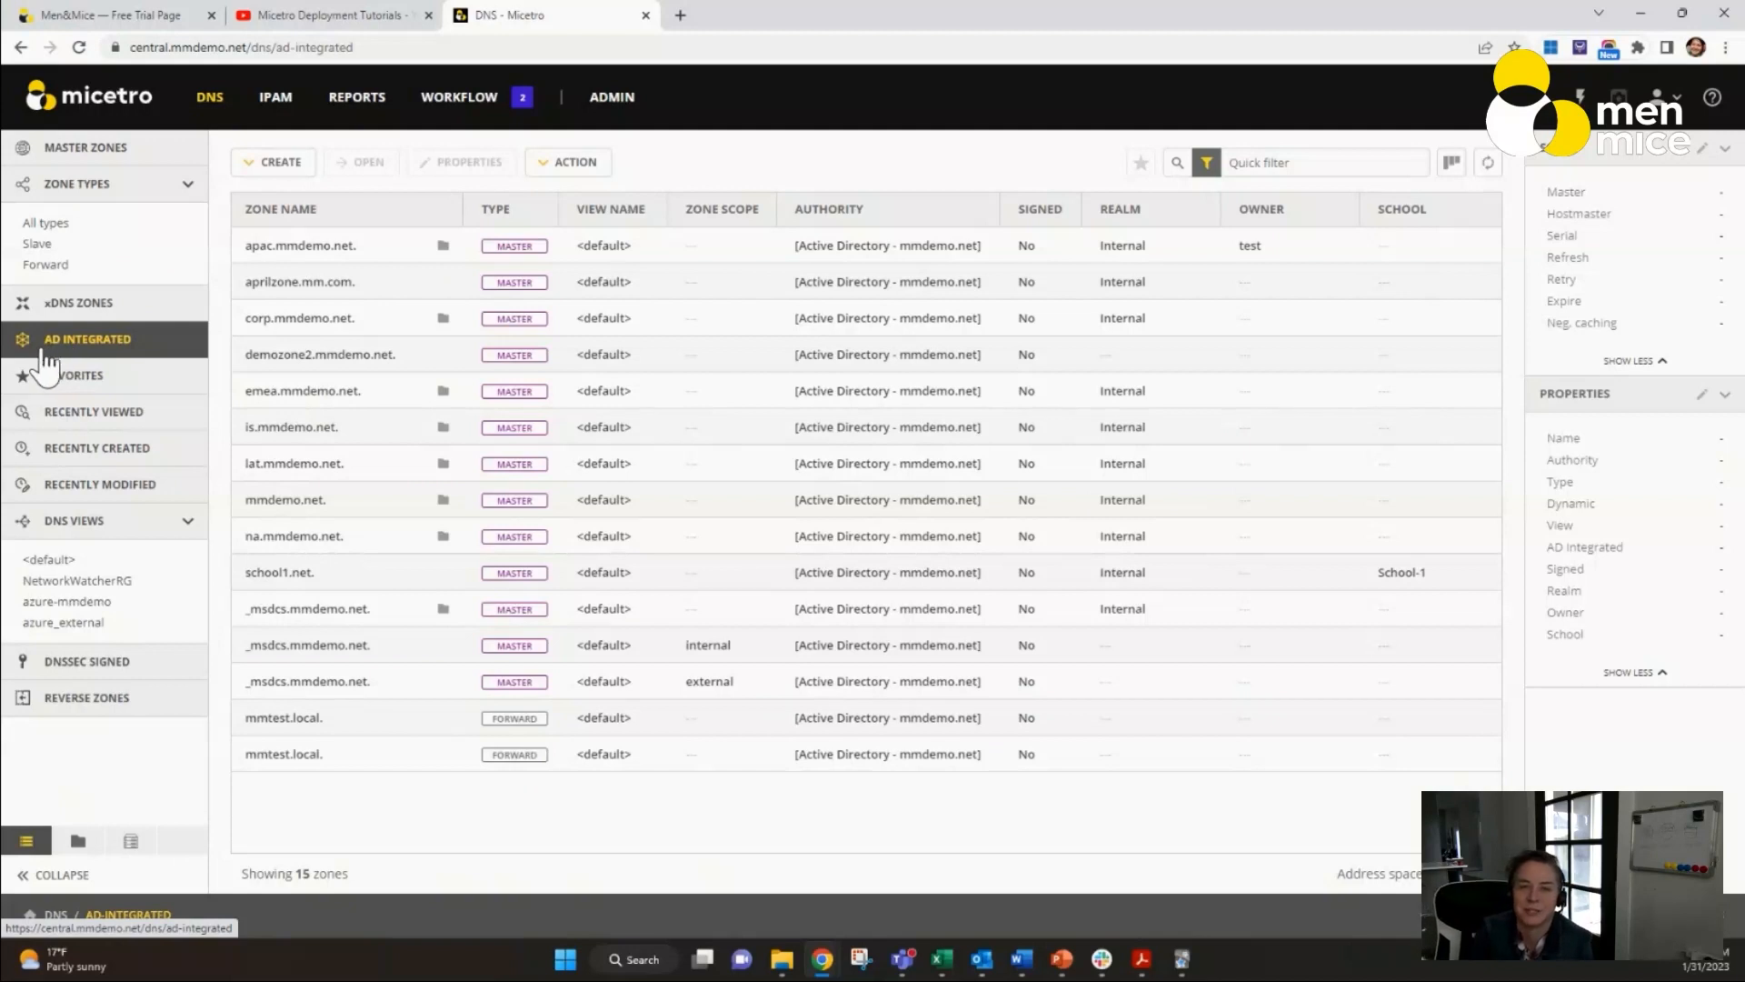